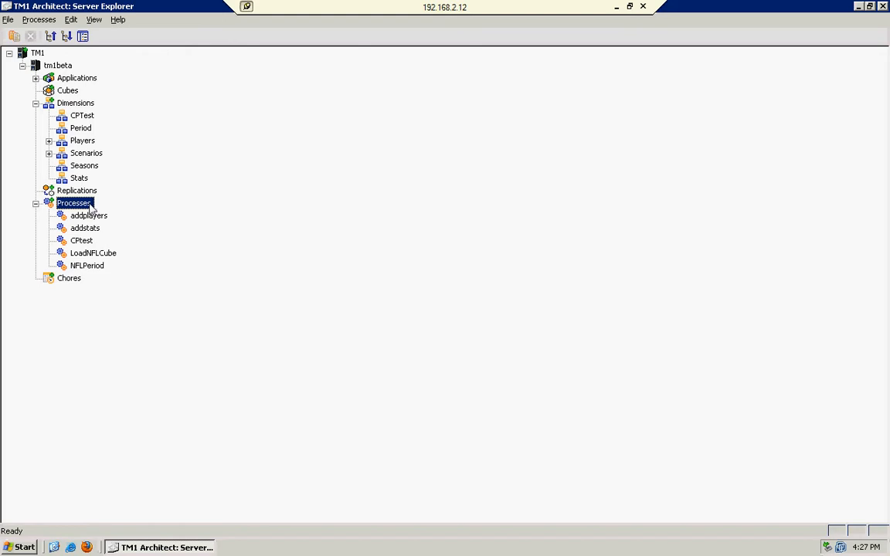
Create a new process that uses the ODBC data source NFLWarehouse.
{"action": "right_click", "coordinate": [80, 204]}
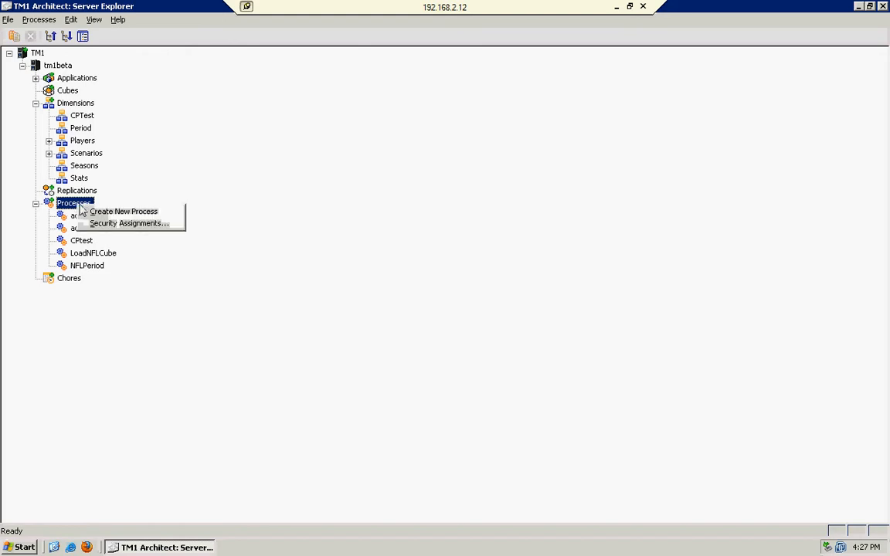
{"action": "left_click", "coordinate": [116, 210]}
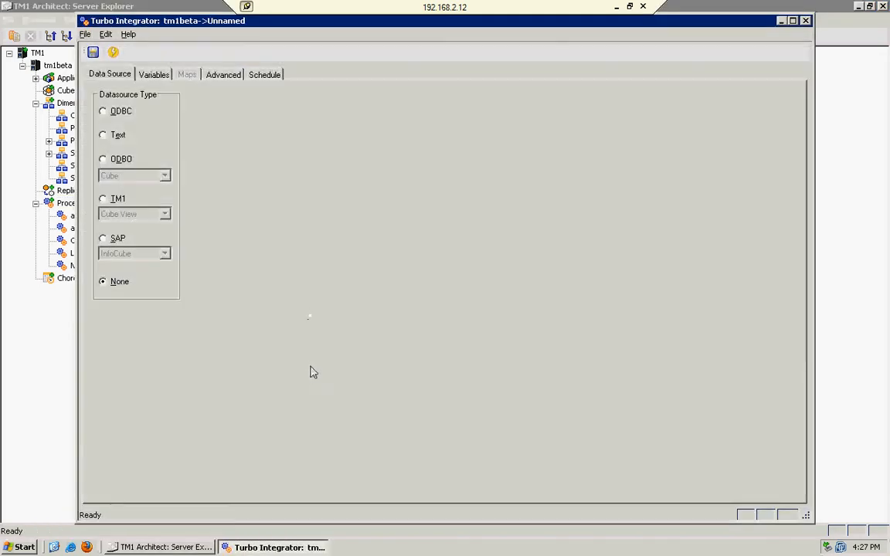
{"action": "left_click", "coordinate": [108, 114]}
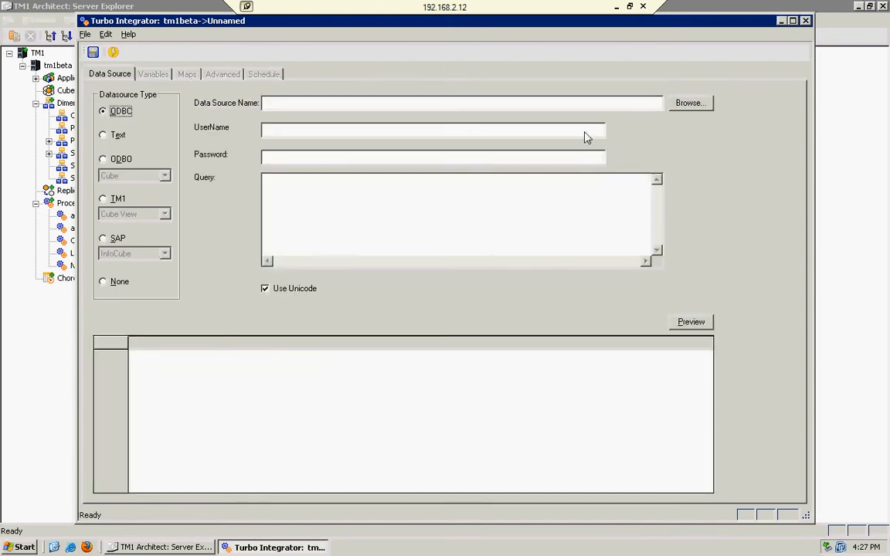
{"action": "left_click", "coordinate": [690, 104]}
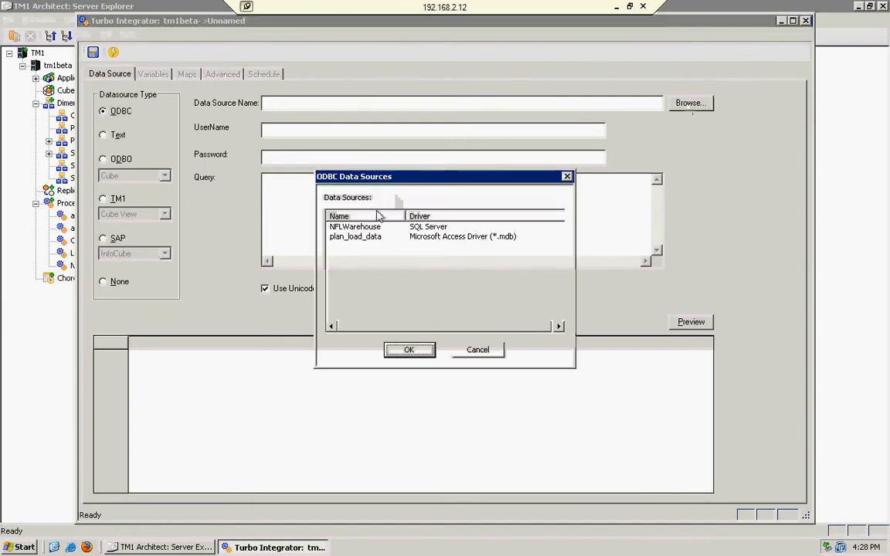
{"action": "left_click", "coordinate": [355, 226]}
{"action": "left_click", "coordinate": [408, 351]}
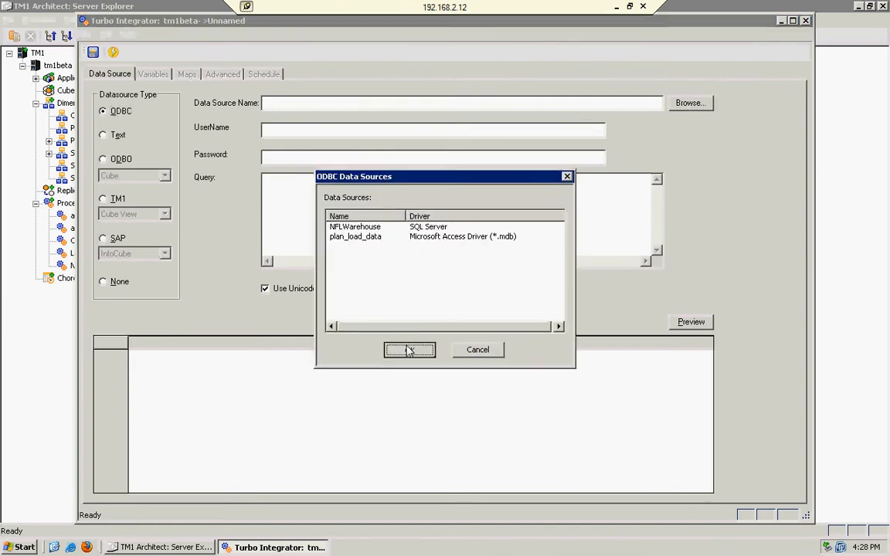
Enter username aisuser and the account password, and preview the query "select conference, conference+'-'+division as division, team_abbr,team_alias from dim_teams".
{"action": "left_click", "coordinate": [358, 137]}
{"action": "type", "text": "aisuser"}
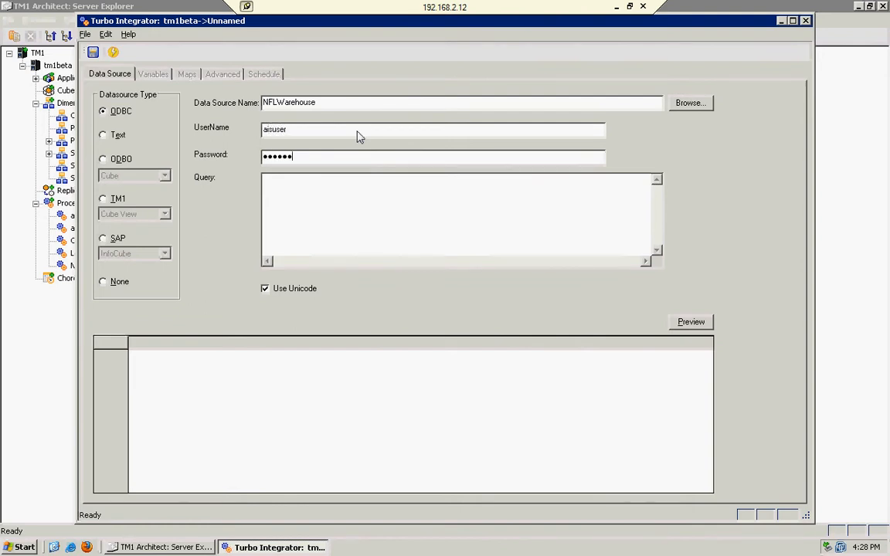
{"action": "type", "text": "select conference, conference+'-'+division as division, team_abbr,team_alias from dim_teams"}
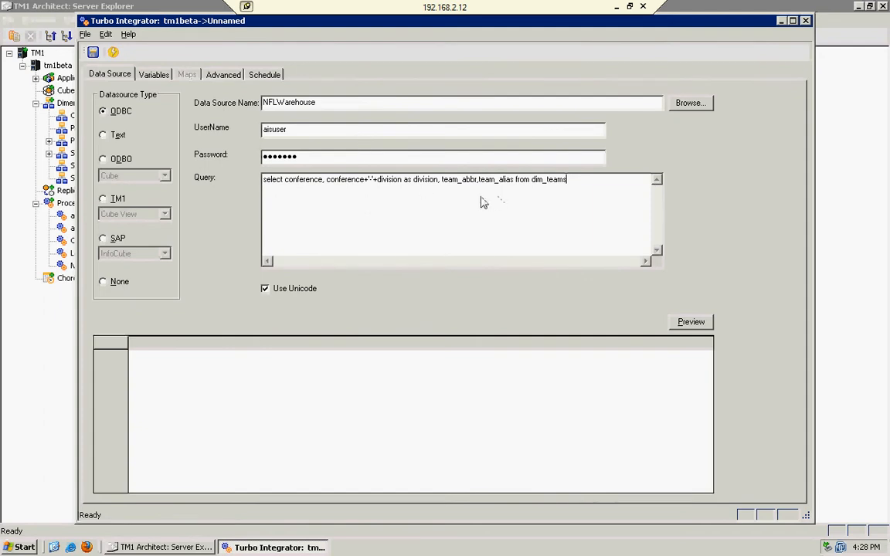
{"action": "left_click", "coordinate": [692, 323]}
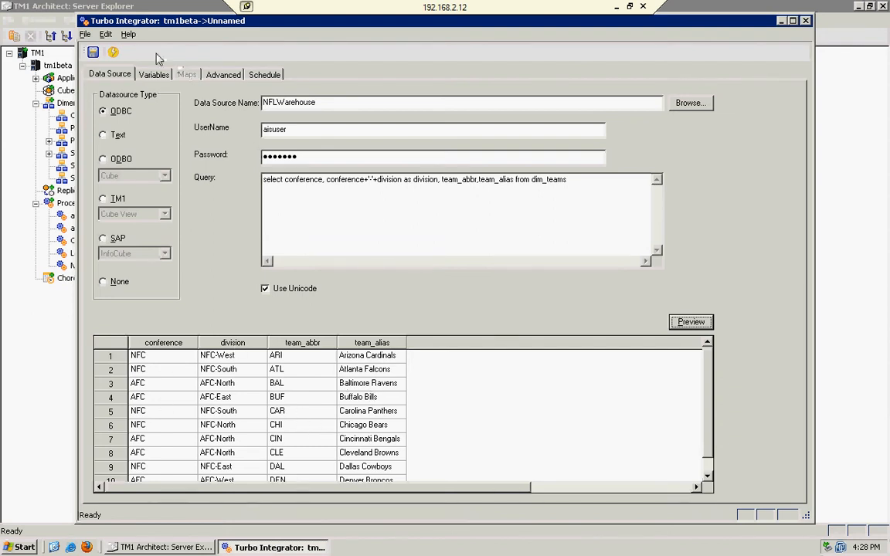
Set the variable contents to Consolidation for conference and division, Element for team_abbr, and Attribute for team_alias.
{"action": "left_click", "coordinate": [155, 76]}
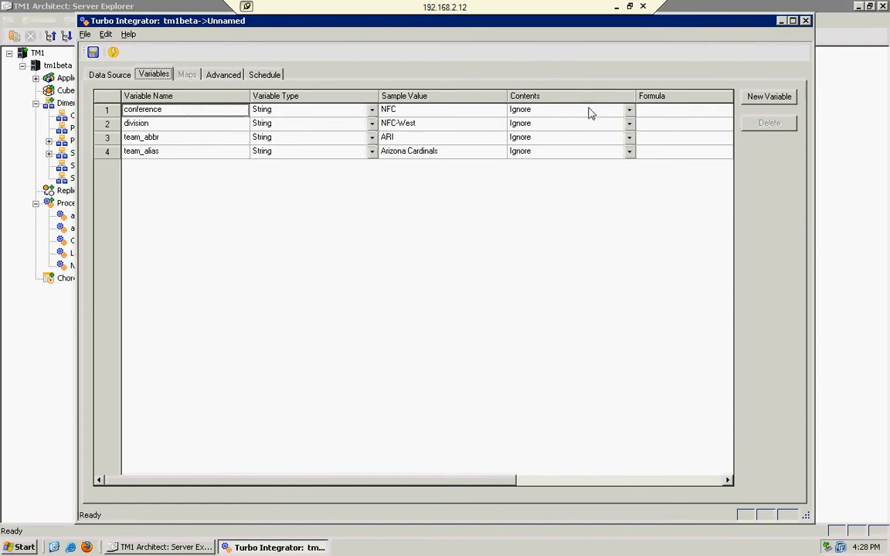
{"action": "left_click", "coordinate": [629, 110]}
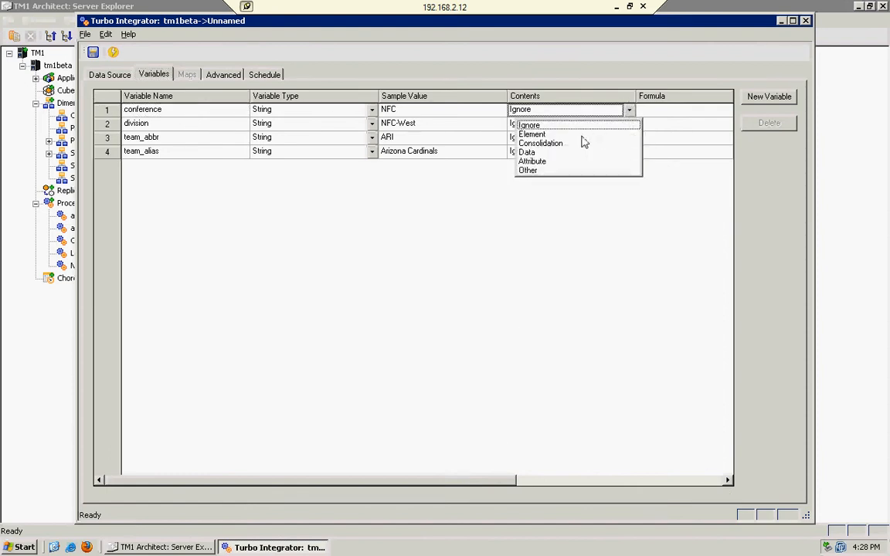
{"action": "left_click", "coordinate": [541, 144]}
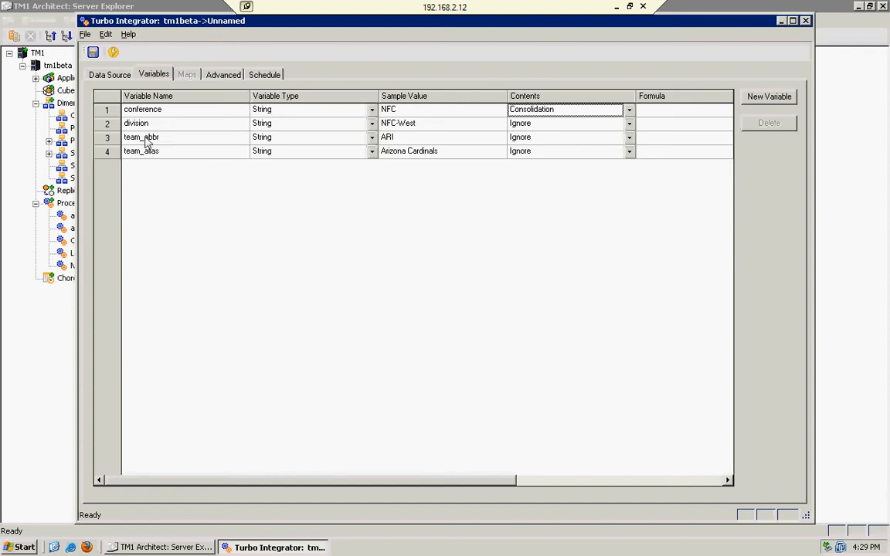
{"action": "left_click", "coordinate": [629, 125]}
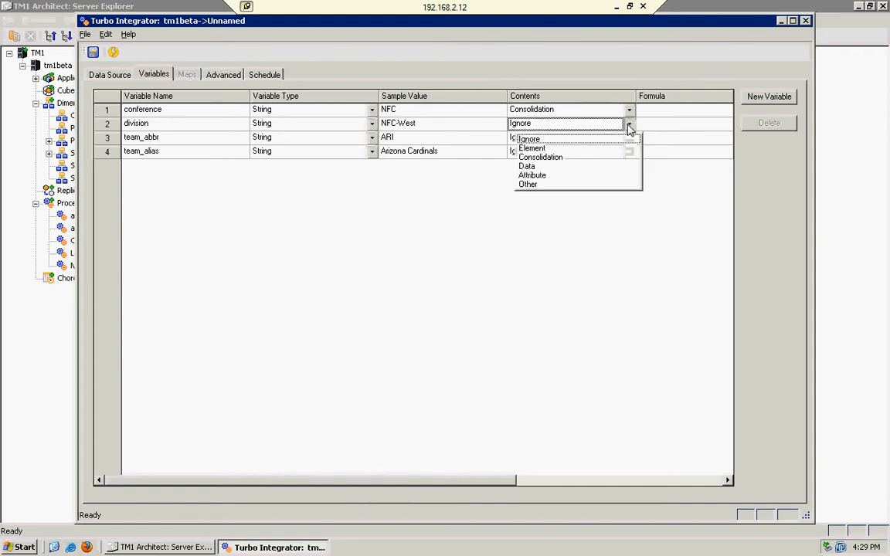
{"action": "left_click", "coordinate": [549, 155]}
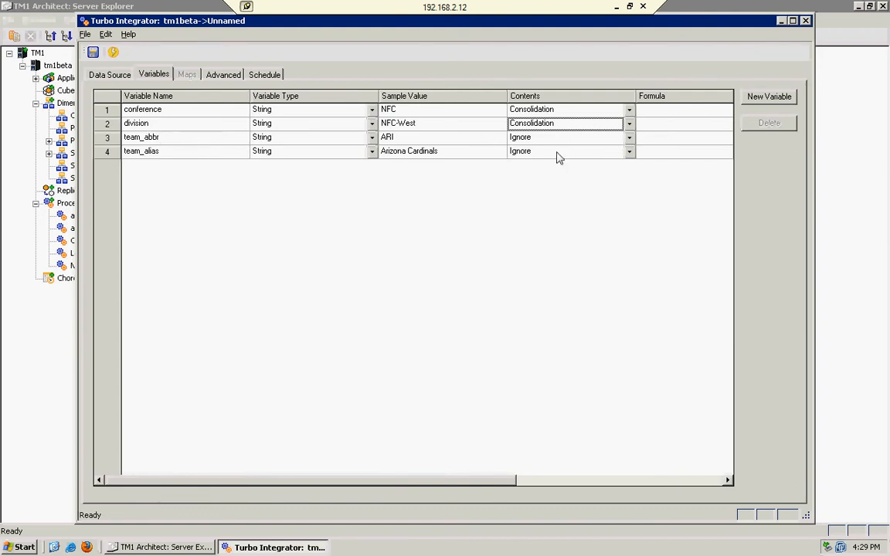
{"action": "left_click", "coordinate": [628, 141]}
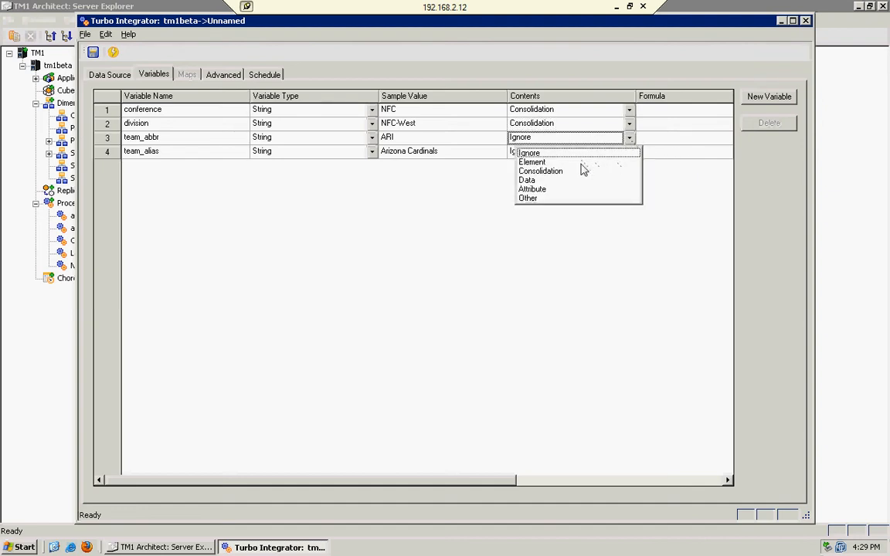
{"action": "left_click", "coordinate": [532, 163]}
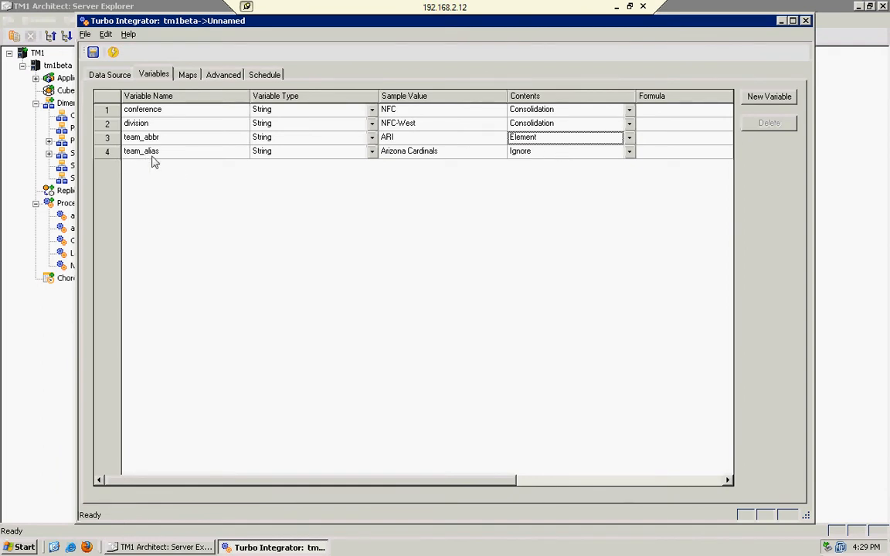
{"action": "left_click", "coordinate": [576, 151]}
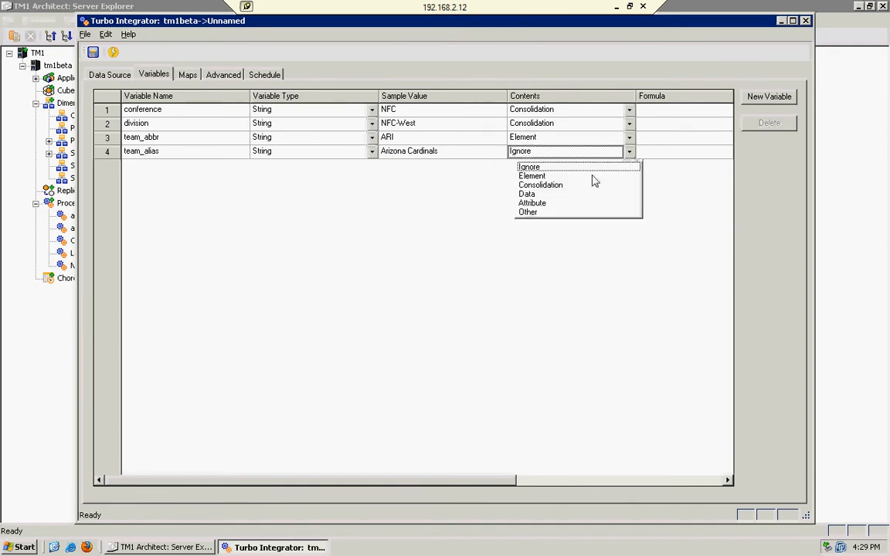
{"action": "left_click", "coordinate": [544, 204]}
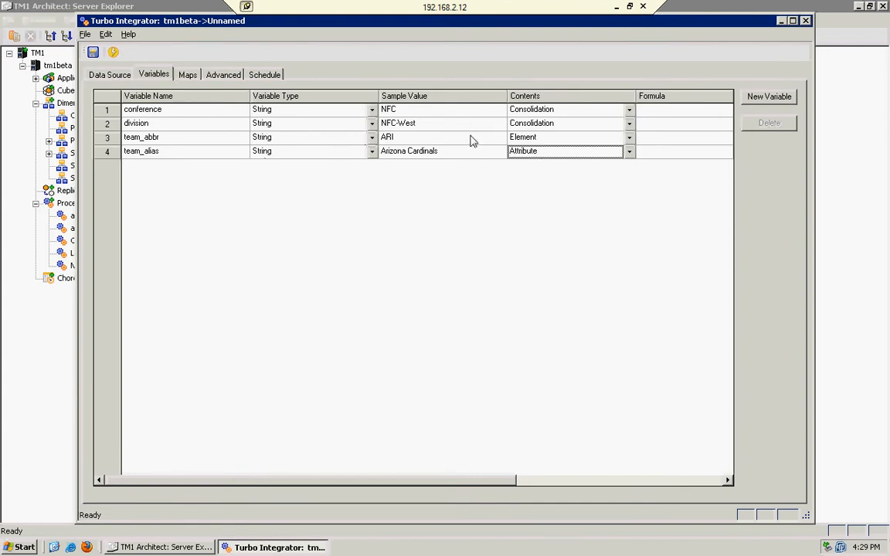
Map the team_abbr element variable to a new dimension named Teams with the Create action.
{"action": "left_click", "coordinate": [185, 75]}
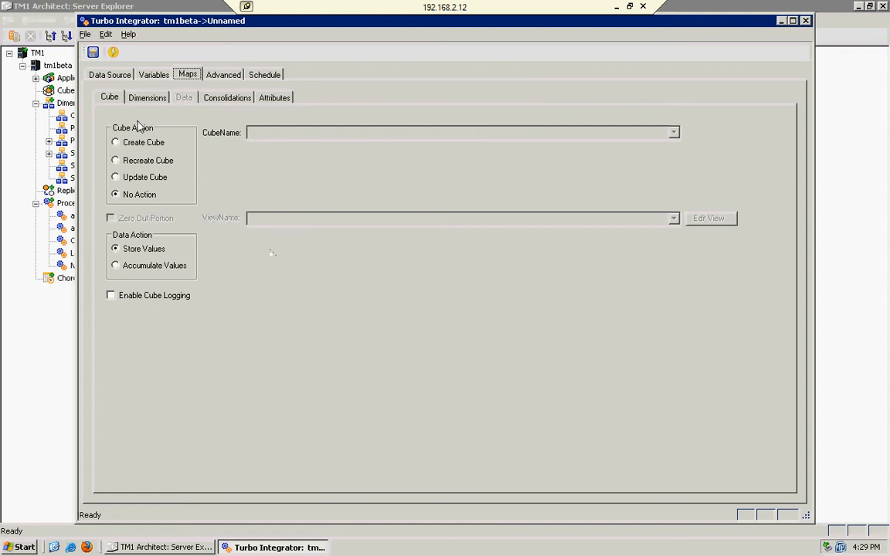
{"action": "left_click", "coordinate": [147, 99]}
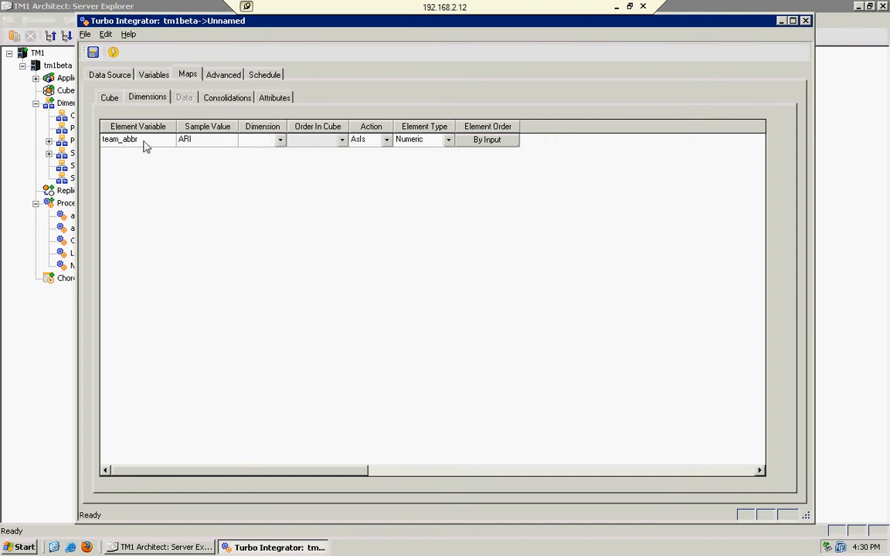
{"action": "left_click", "coordinate": [278, 143]}
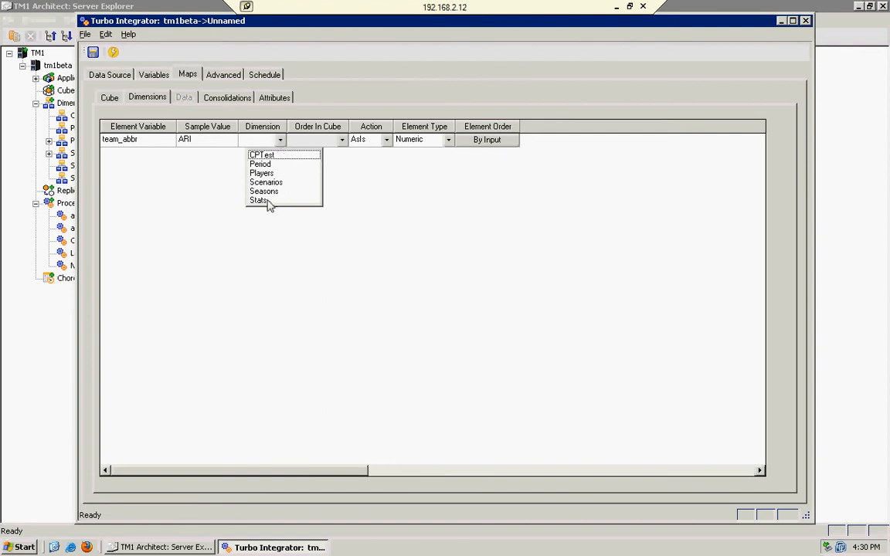
{"action": "left_click", "coordinate": [253, 143]}
{"action": "type", "text": "Teams"}
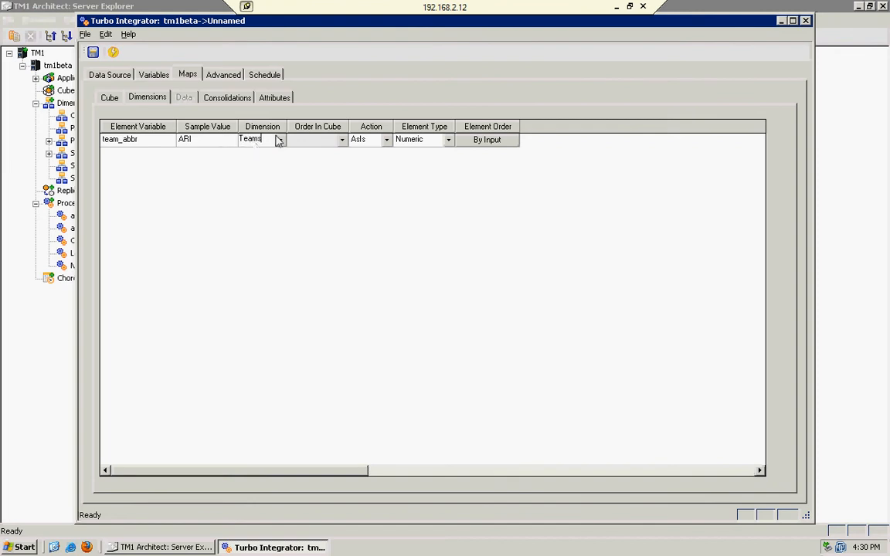
{"action": "left_click", "coordinate": [342, 139]}
{"action": "left_click", "coordinate": [344, 141]}
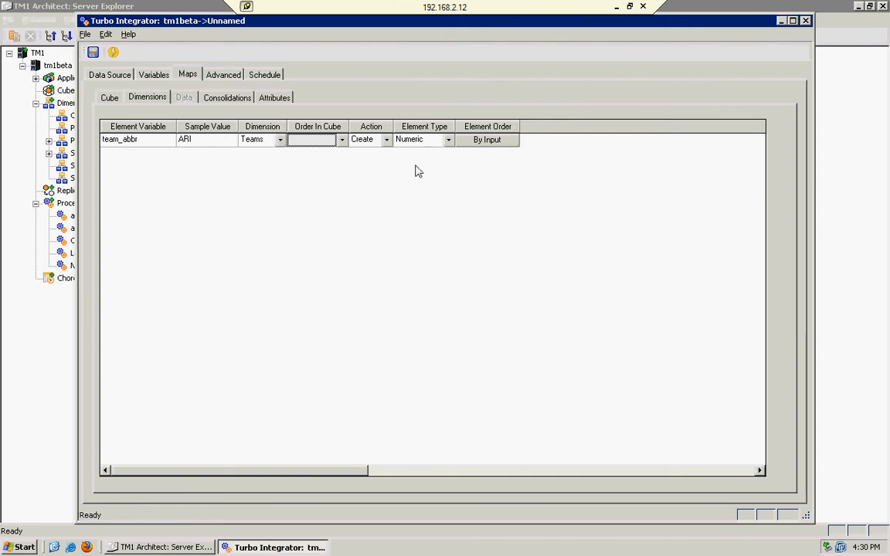
Set the element order of the Teams dimension to automatic sorting by name, ascending.
{"action": "left_click", "coordinate": [479, 146]}
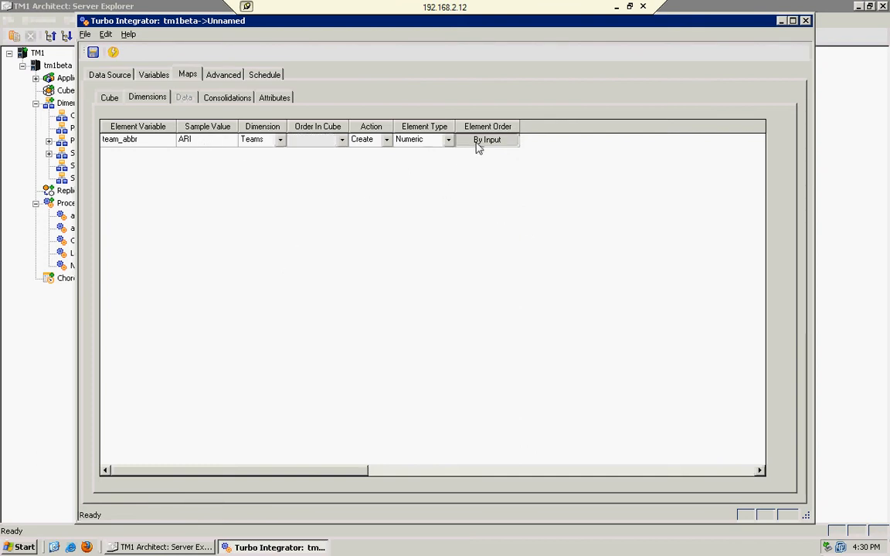
{"action": "left_click", "coordinate": [371, 238]}
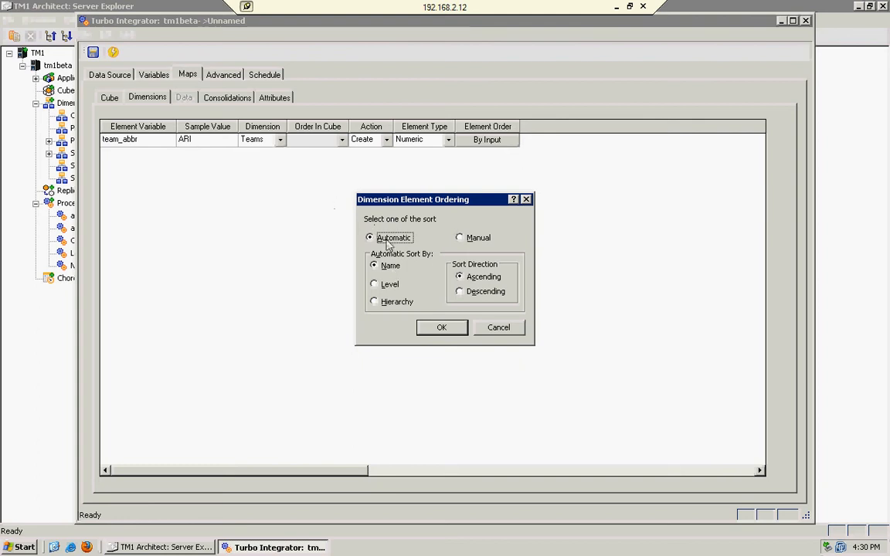
{"action": "left_click", "coordinate": [442, 328]}
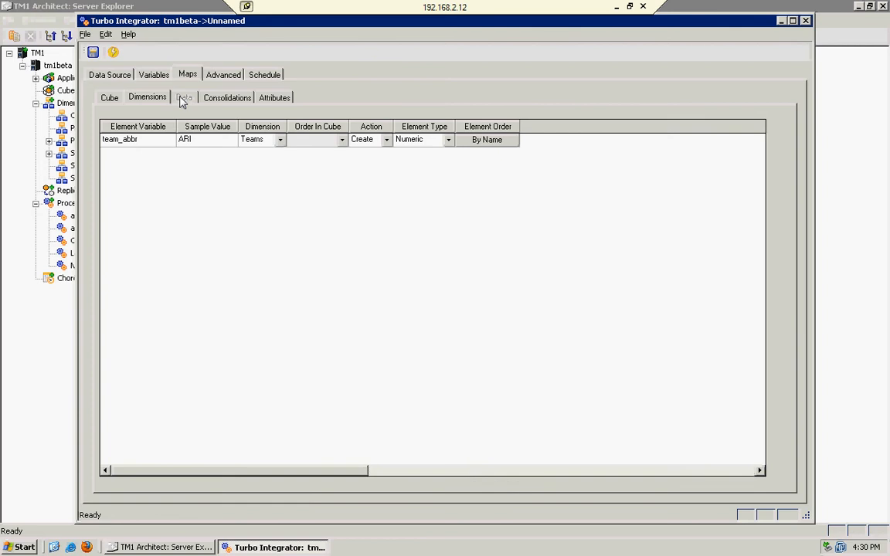
Make division the child variable of the conference consolidation and sort its components automatically by name.
{"action": "left_click", "coordinate": [223, 99]}
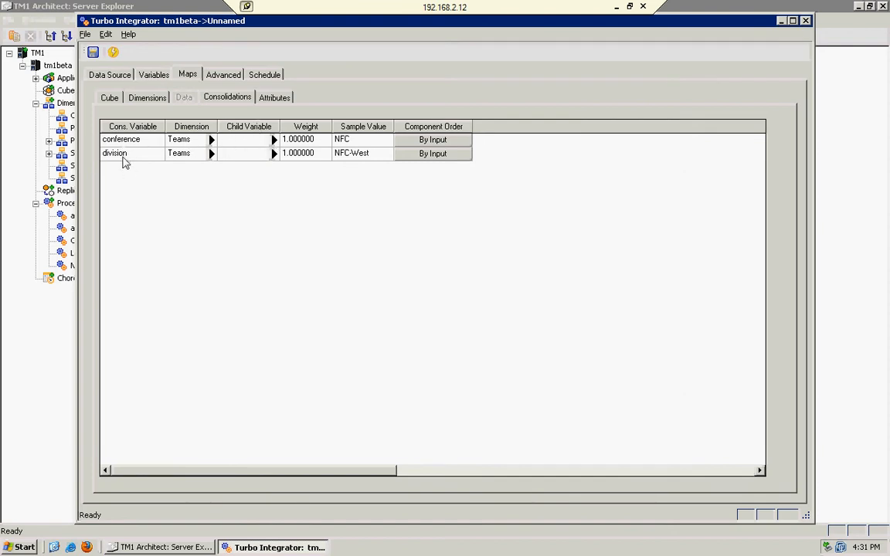
{"action": "left_click", "coordinate": [274, 141]}
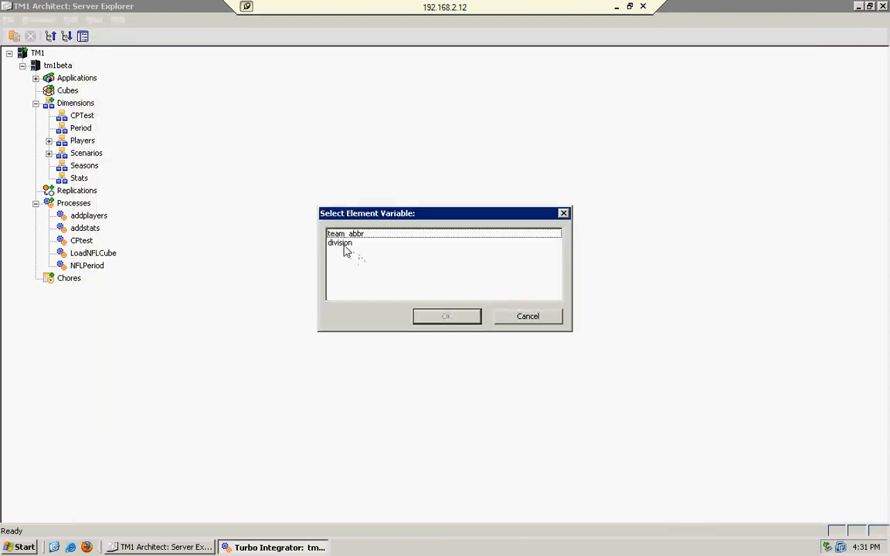
{"action": "left_click", "coordinate": [343, 244]}
{"action": "left_click", "coordinate": [437, 315]}
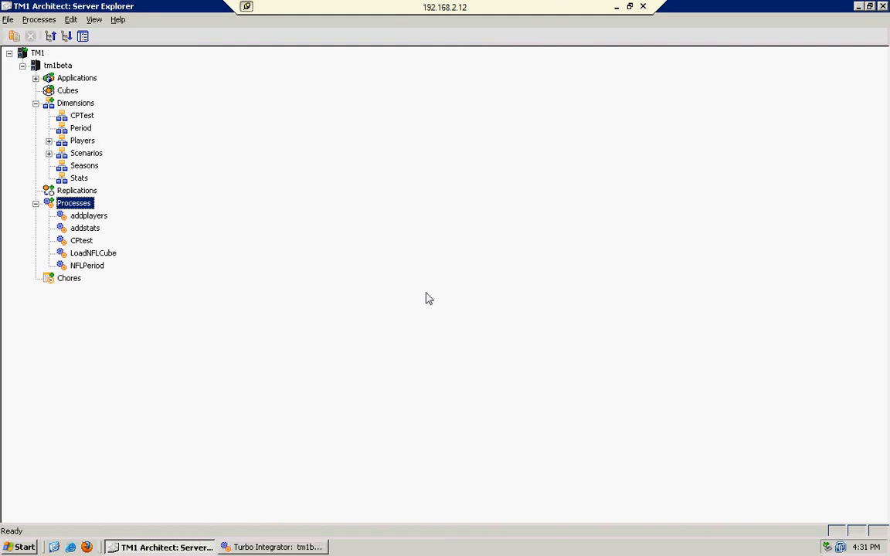
{"action": "left_click", "coordinate": [267, 547]}
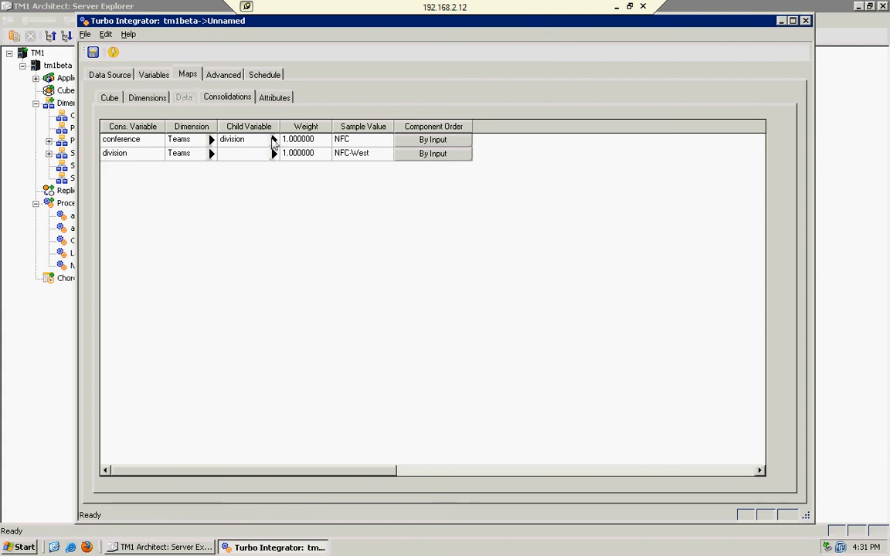
{"action": "left_click", "coordinate": [446, 142]}
{"action": "left_click", "coordinate": [371, 237]}
{"action": "left_click", "coordinate": [434, 332]}
Make team_abbr the child variable of the division consolidation and sort its components automatically by name, ascending.
{"action": "left_click", "coordinate": [273, 154]}
{"action": "left_click", "coordinate": [352, 234]}
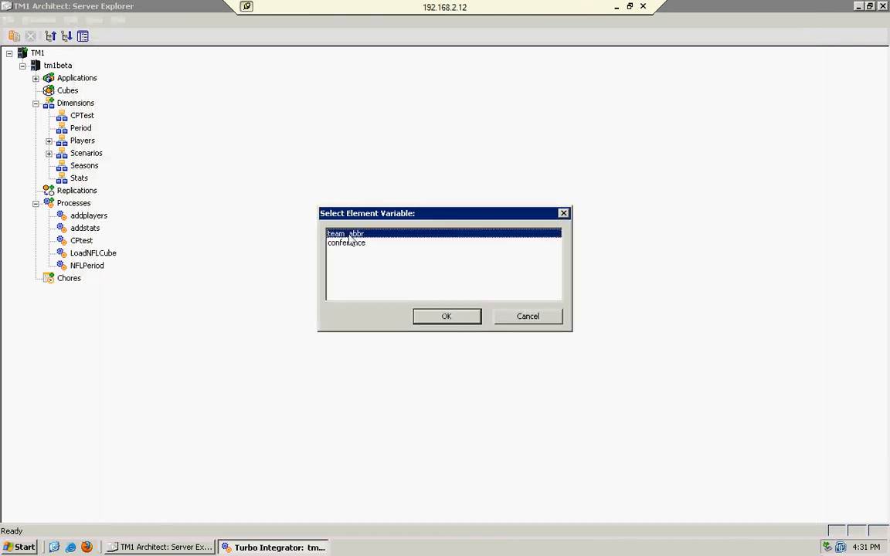
{"action": "left_click", "coordinate": [442, 317]}
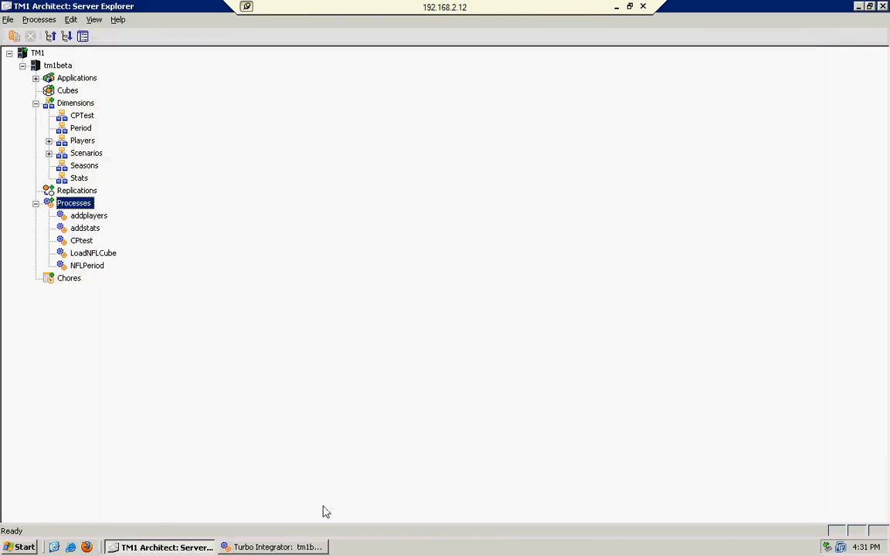
{"action": "left_click", "coordinate": [309, 548]}
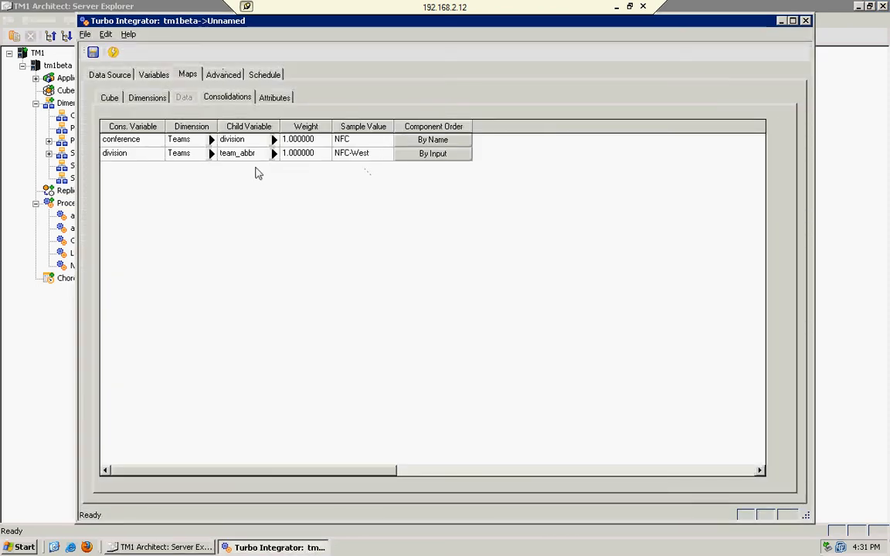
{"action": "left_click", "coordinate": [429, 154]}
{"action": "left_click", "coordinate": [371, 238]}
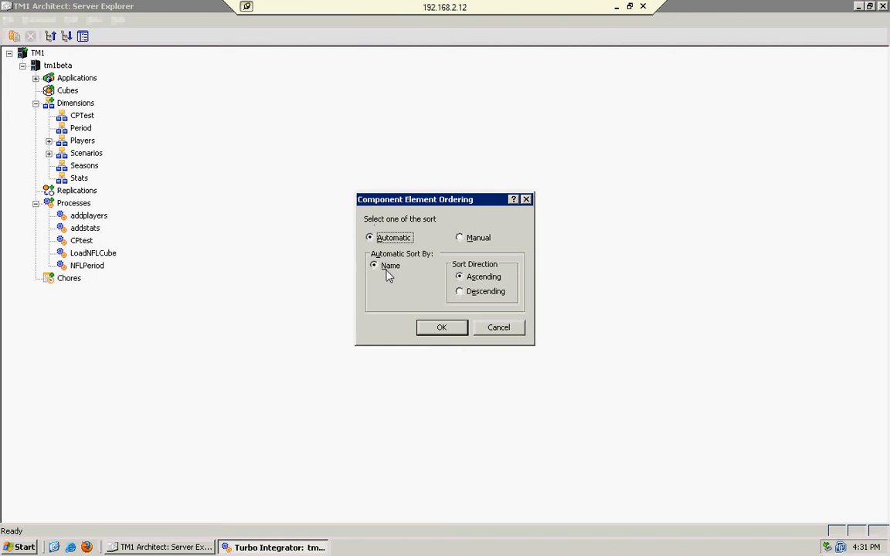
{"action": "left_click", "coordinate": [442, 329]}
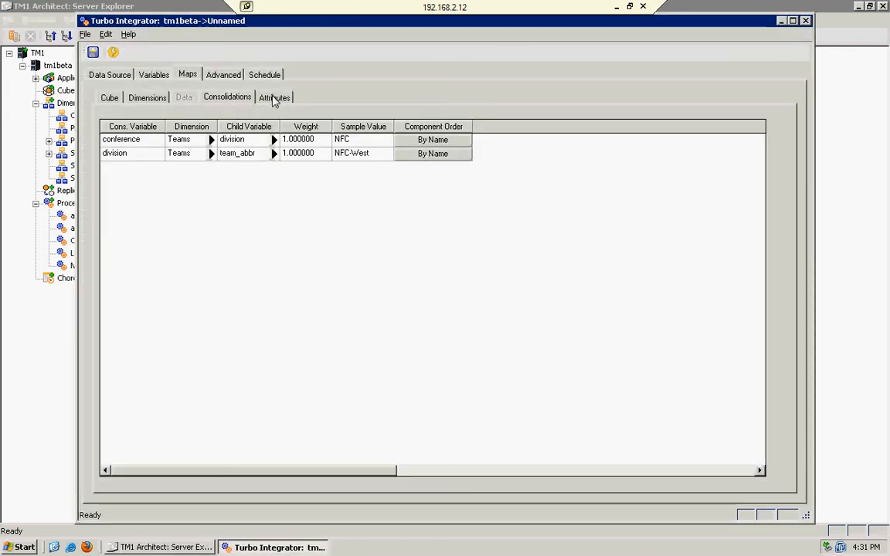
Assign team_abbr as the element variable for the team_alias attribute of the Teams dimension.
{"action": "left_click", "coordinate": [275, 99]}
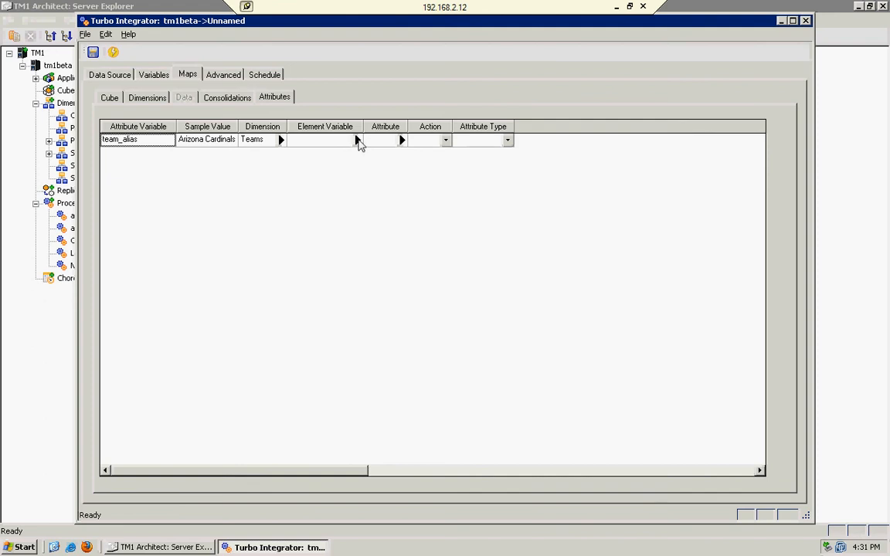
{"action": "left_click", "coordinate": [357, 140]}
{"action": "left_click", "coordinate": [357, 234]}
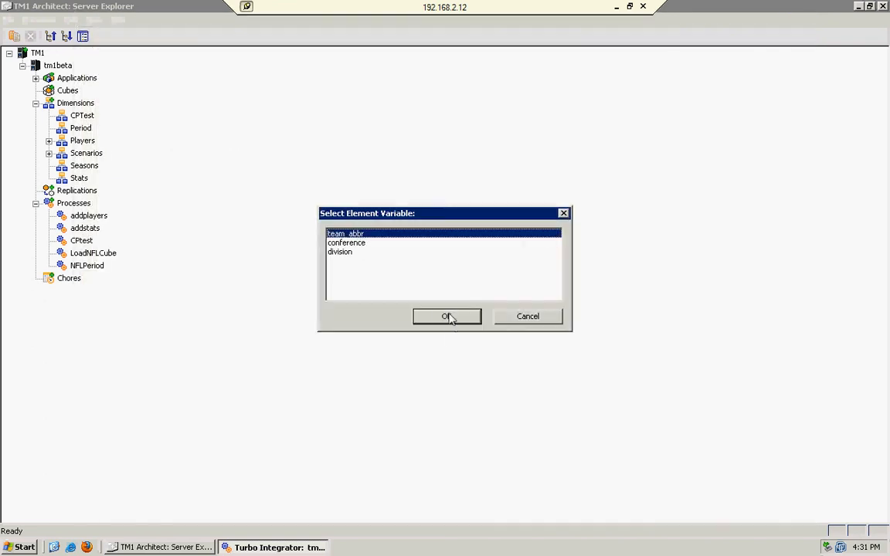
{"action": "left_click", "coordinate": [438, 317]}
{"action": "left_click", "coordinate": [269, 548]}
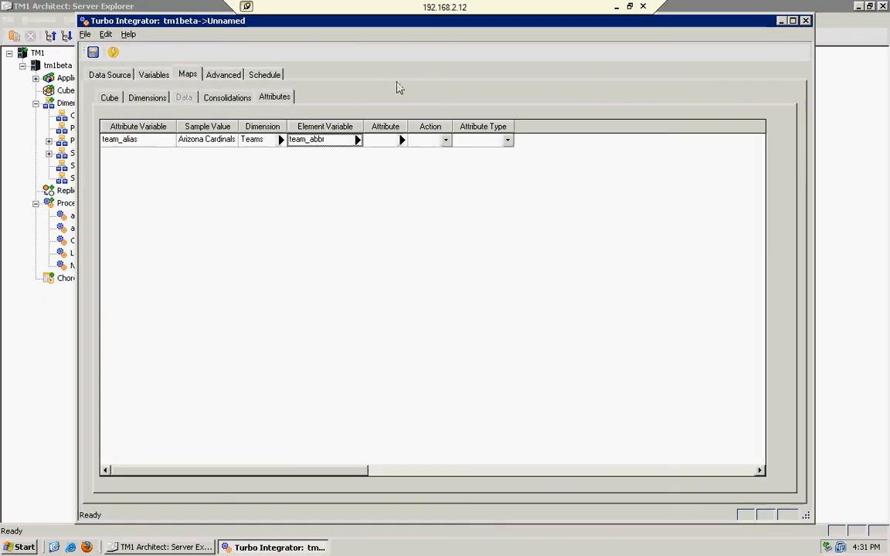
Name the team_alias attribute Full Team Name, with Create as its action and Alias as its attribute type.
{"action": "left_click", "coordinate": [402, 140]}
{"action": "left_click", "coordinate": [391, 144]}
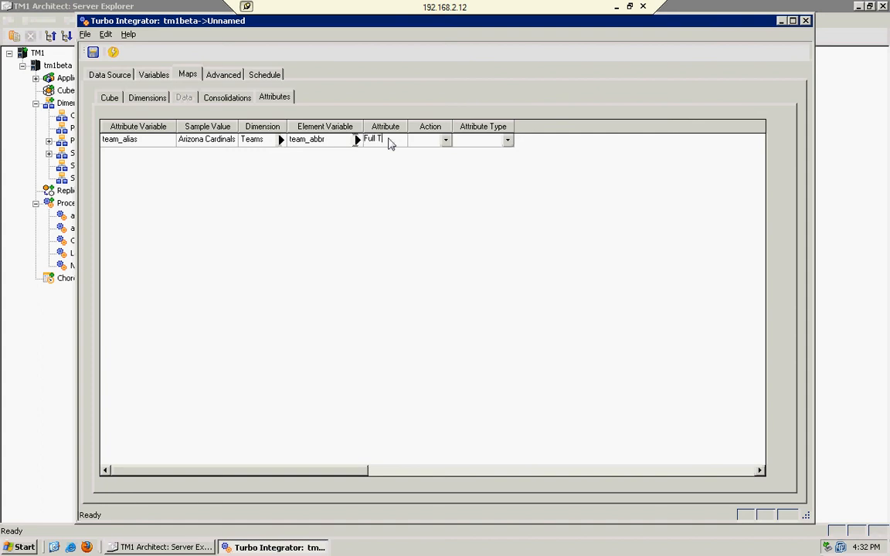
{"action": "type", "text": "Full Team Namew"}
{"action": "left_click", "coordinate": [446, 142]}
{"action": "left_click", "coordinate": [446, 142]}
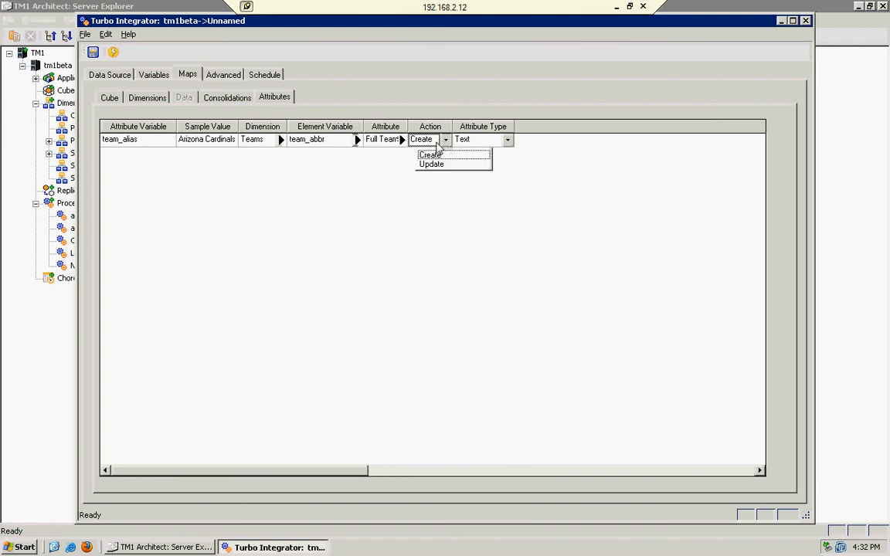
{"action": "left_click", "coordinate": [446, 144]}
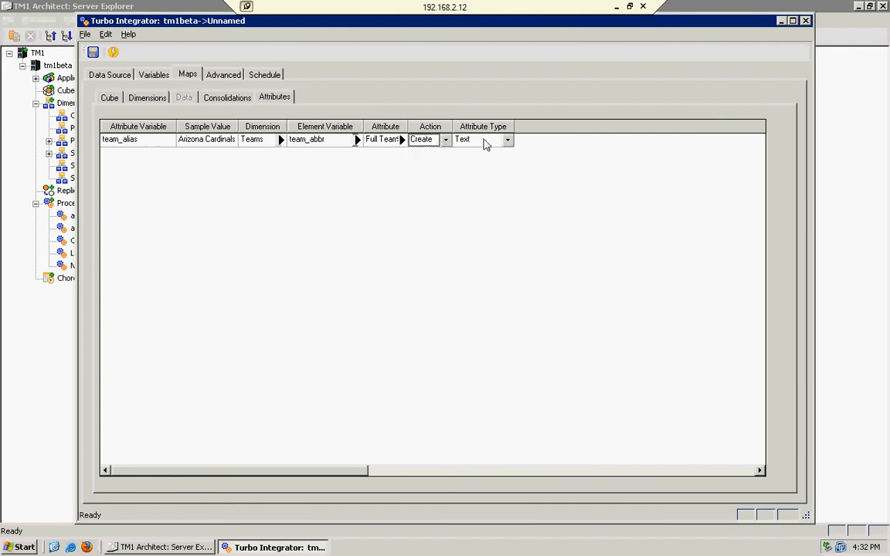
{"action": "left_click", "coordinate": [508, 140]}
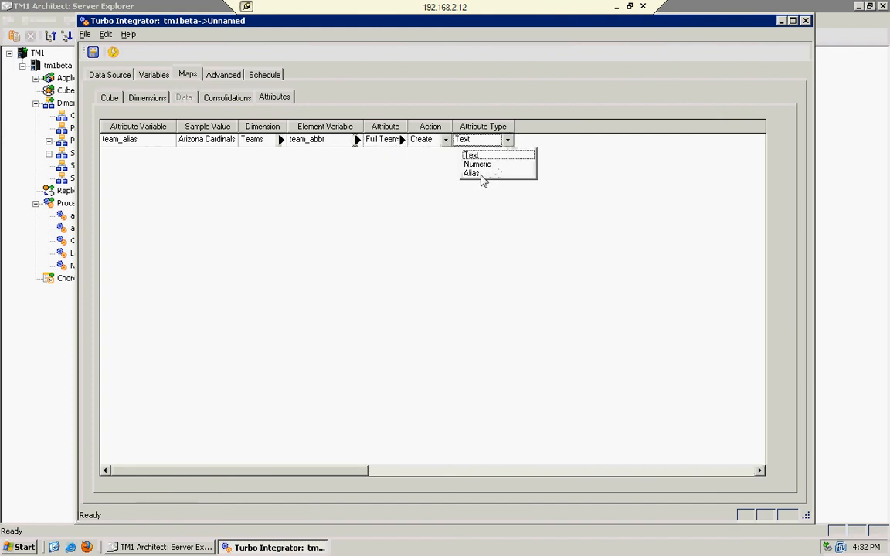
{"action": "left_click", "coordinate": [473, 173]}
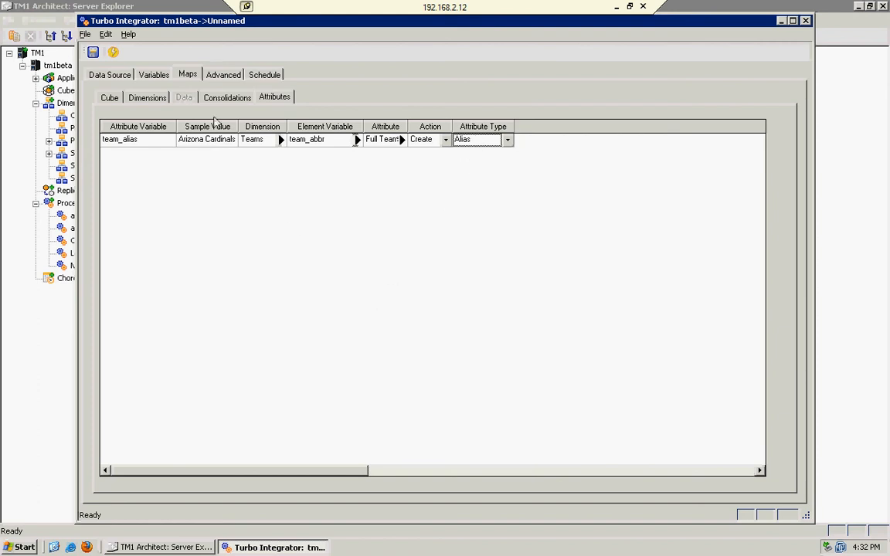
Review the process's parameters and its generated Prolog, Metadata, Data and Epilog scripts.
{"action": "left_click", "coordinate": [219, 76]}
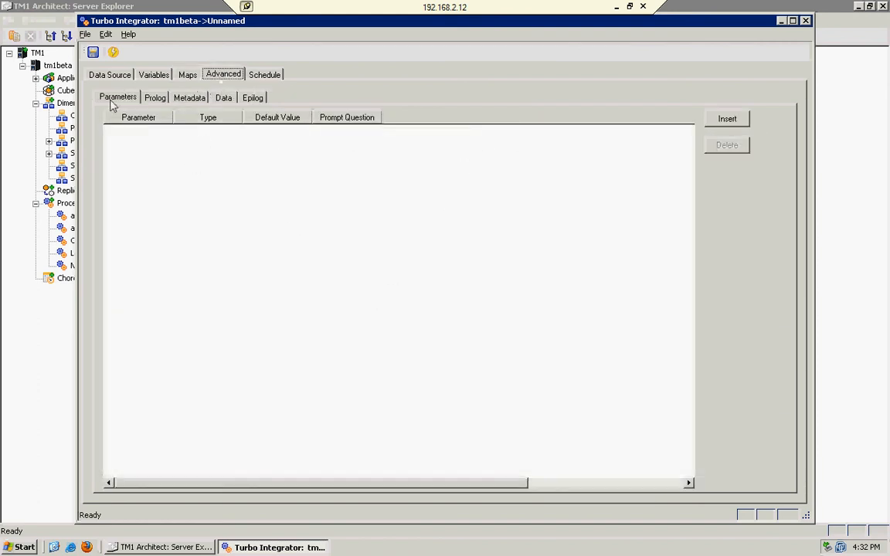
{"action": "left_click", "coordinate": [156, 100]}
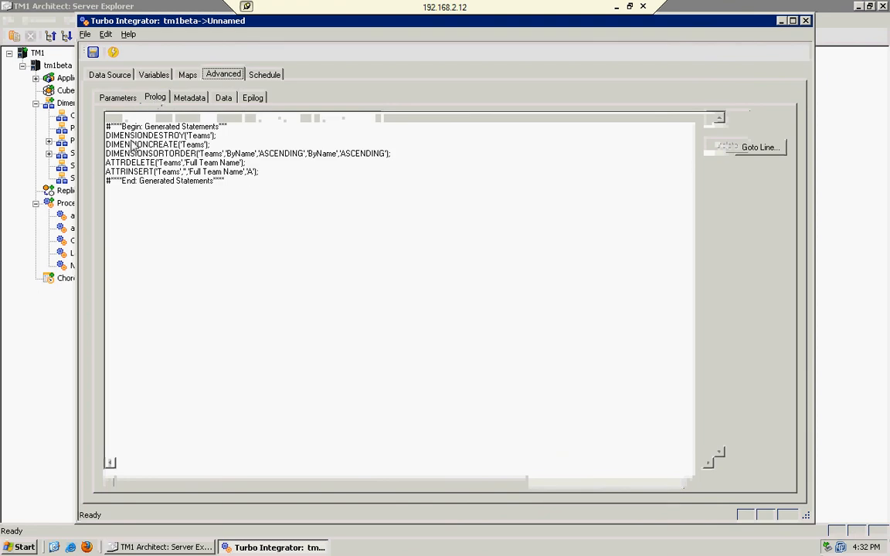
{"action": "left_click", "coordinate": [190, 99]}
{"action": "left_click", "coordinate": [224, 99]}
{"action": "left_click", "coordinate": [252, 99]}
{"action": "left_click", "coordinate": [118, 99]}
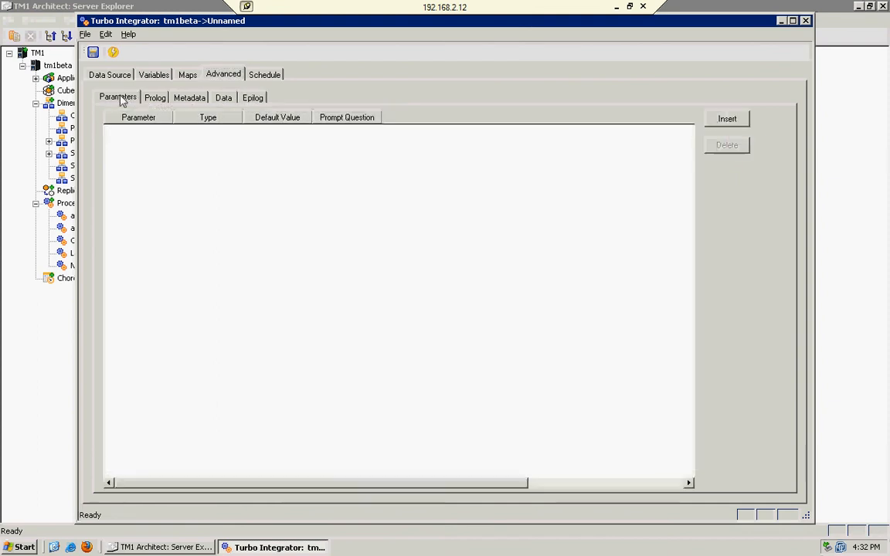
Save the process as addteams and run it.
{"action": "left_click", "coordinate": [92, 52]}
{"action": "type", "text": "A"}
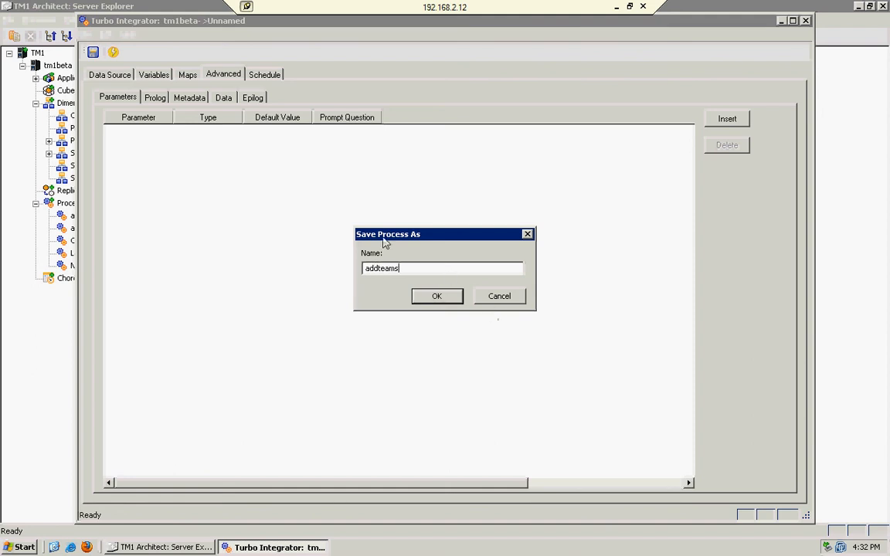
{"action": "left_click", "coordinate": [434, 297]}
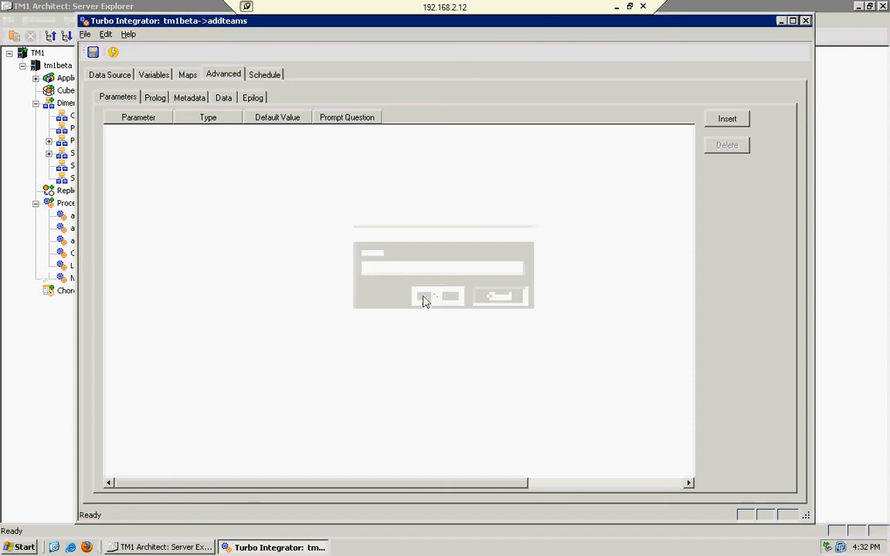
{"action": "left_click", "coordinate": [112, 52]}
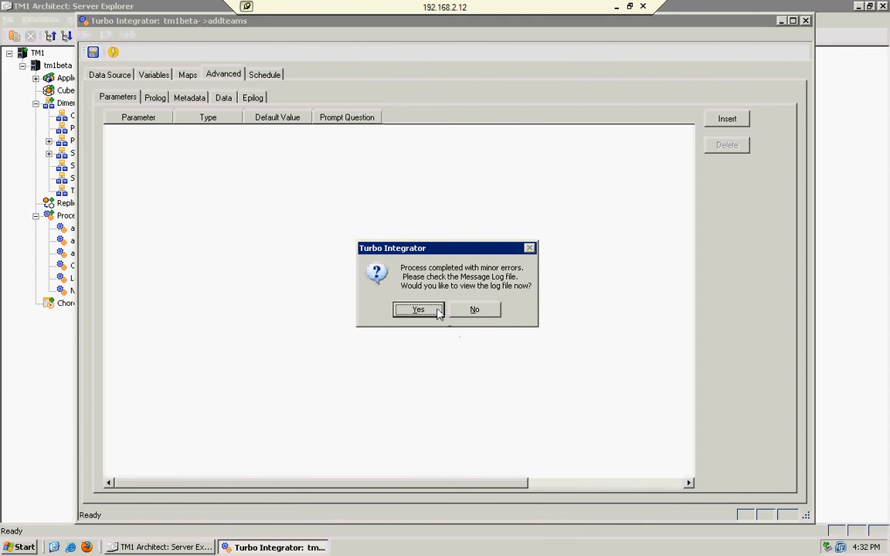
Inspect the message log and the error file of the addteams run, and close both logs.
{"action": "left_click", "coordinate": [418, 310]}
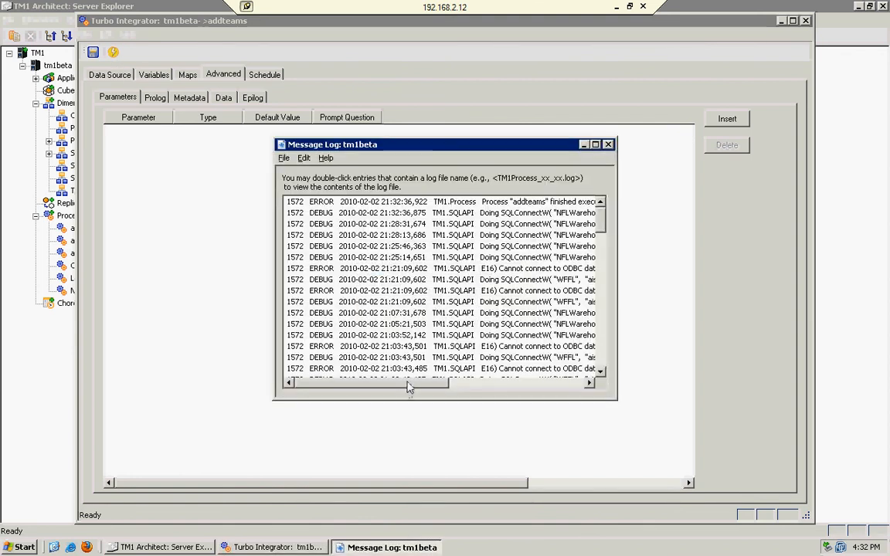
{"action": "left_click_drag", "start_coordinate": [408, 386], "coordinate": [586, 387]}
{"action": "double_click", "coordinate": [498, 207]}
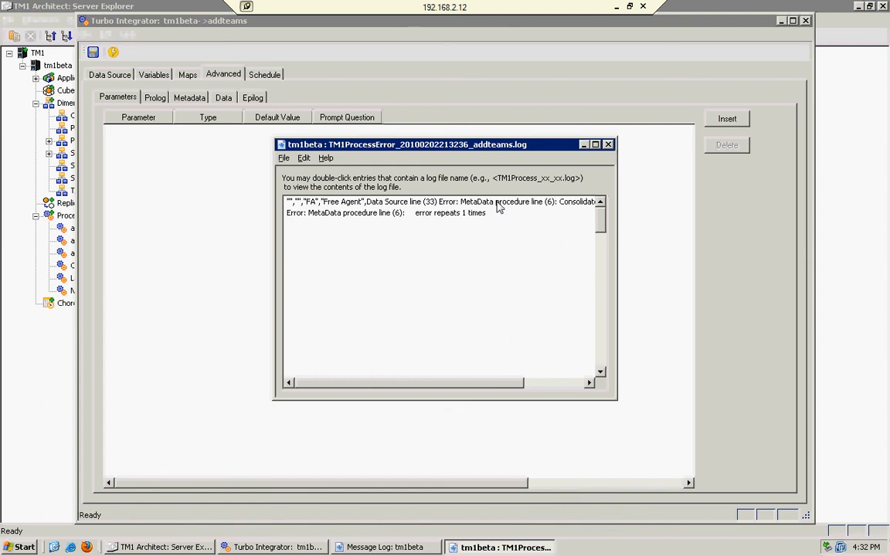
{"action": "left_click", "coordinate": [342, 205]}
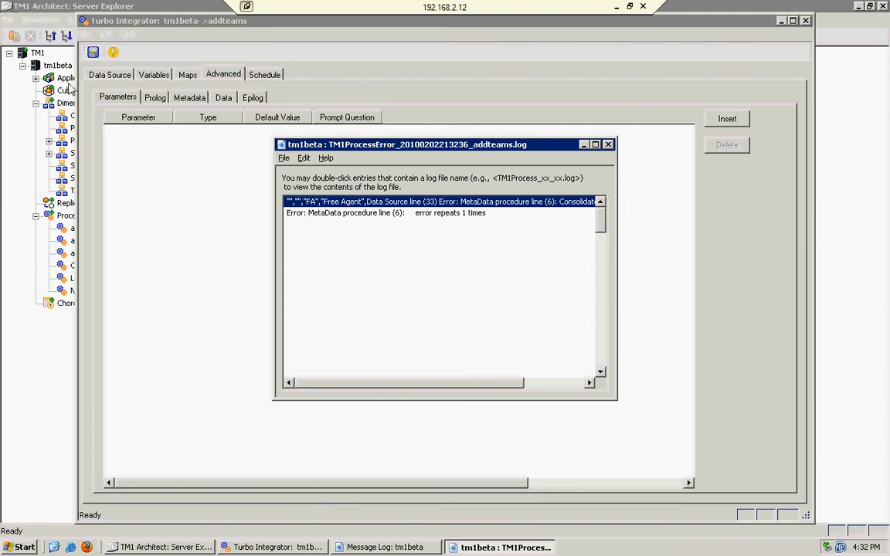
{"action": "left_click", "coordinate": [610, 146]}
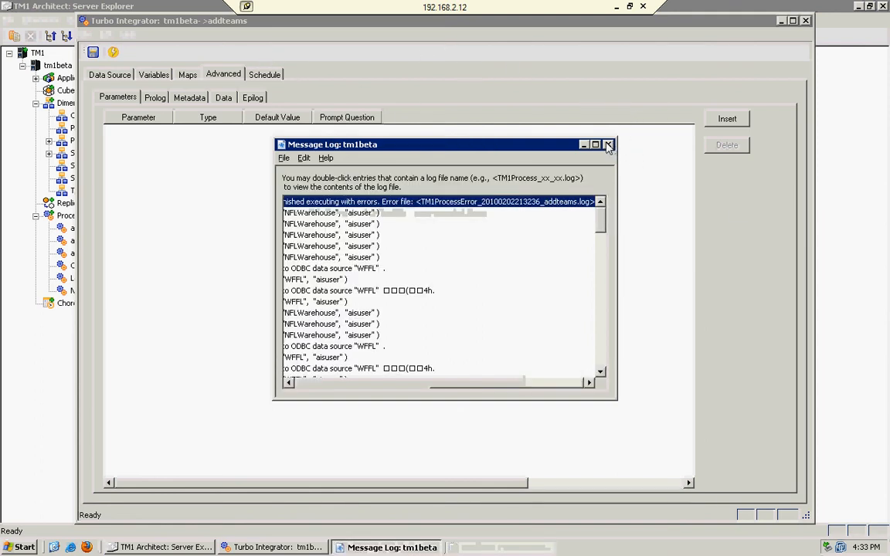
{"action": "left_click", "coordinate": [610, 148]}
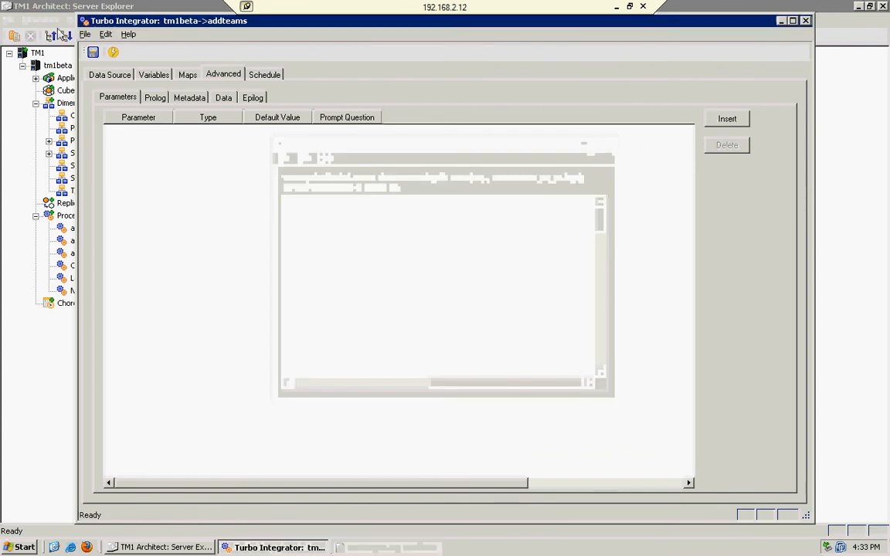
Change the Teams dimension's mapping action to Recreate, save the addteams process and close it.
{"action": "left_click", "coordinate": [93, 52]}
{"action": "left_click", "coordinate": [448, 301]}
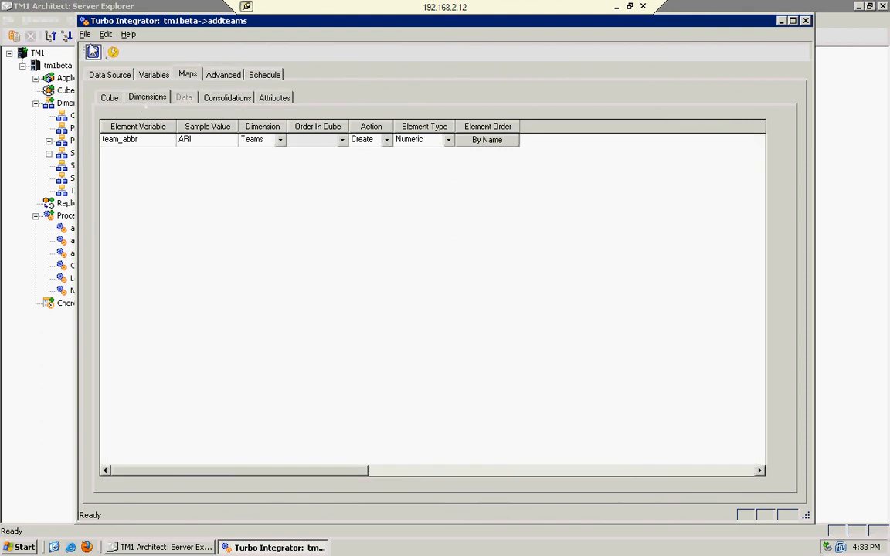
{"action": "left_click", "coordinate": [386, 140]}
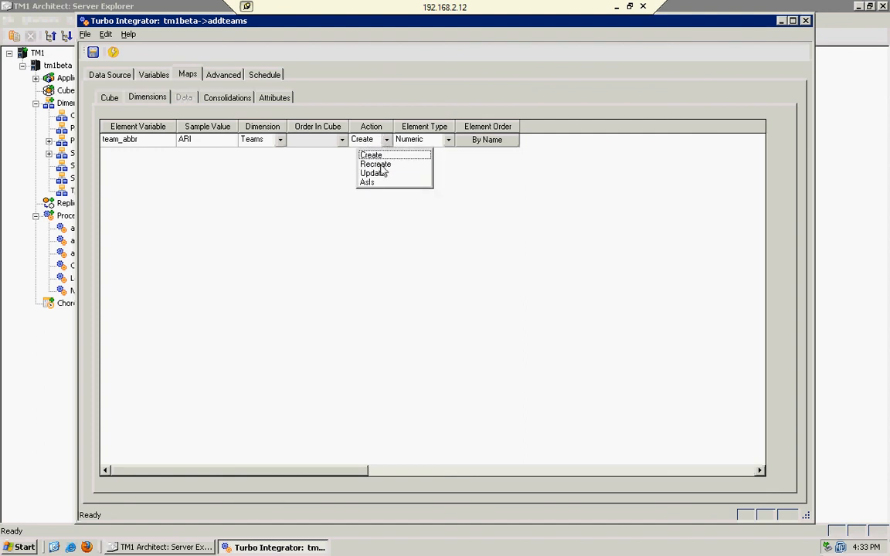
{"action": "left_click", "coordinate": [357, 157]}
{"action": "left_click", "coordinate": [94, 53]}
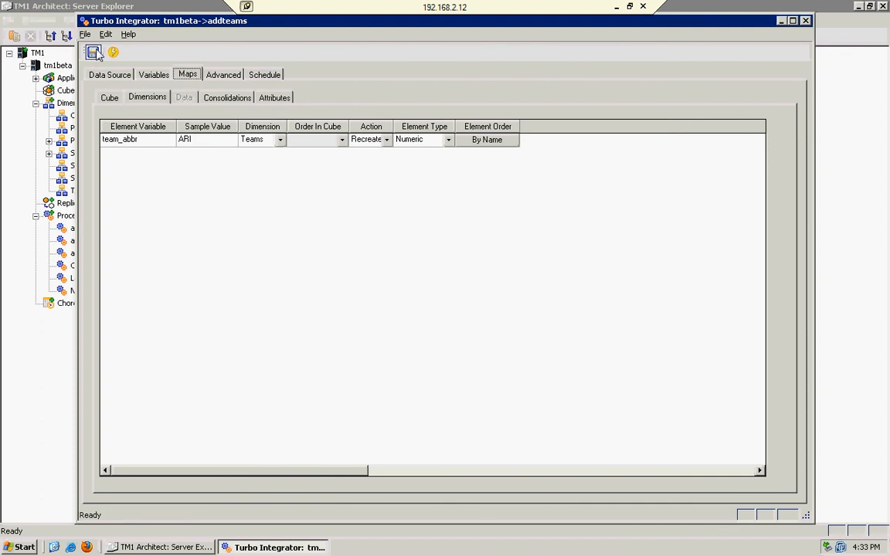
{"action": "left_click", "coordinate": [806, 21]}
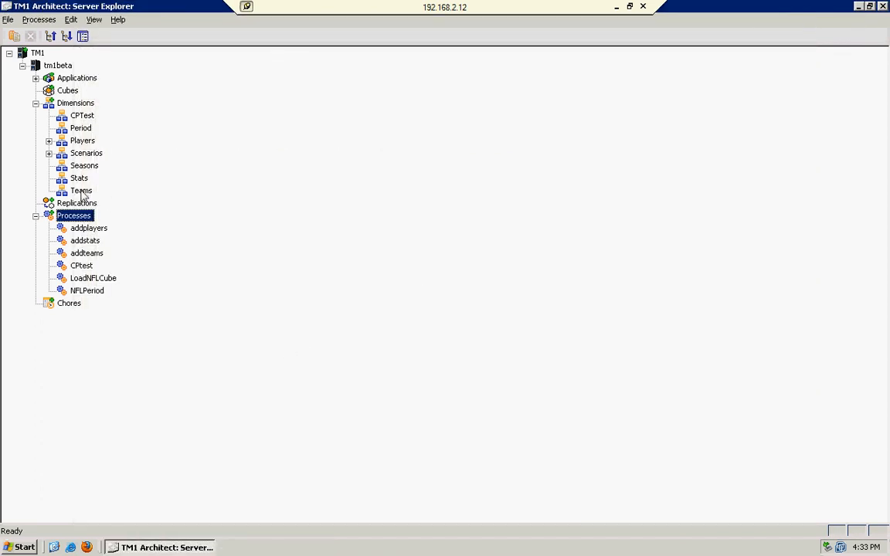
Open the structure of the Teams dimension and sort its elements by hierarchy.
{"action": "left_click", "coordinate": [82, 192]}
{"action": "right_click", "coordinate": [82, 194]}
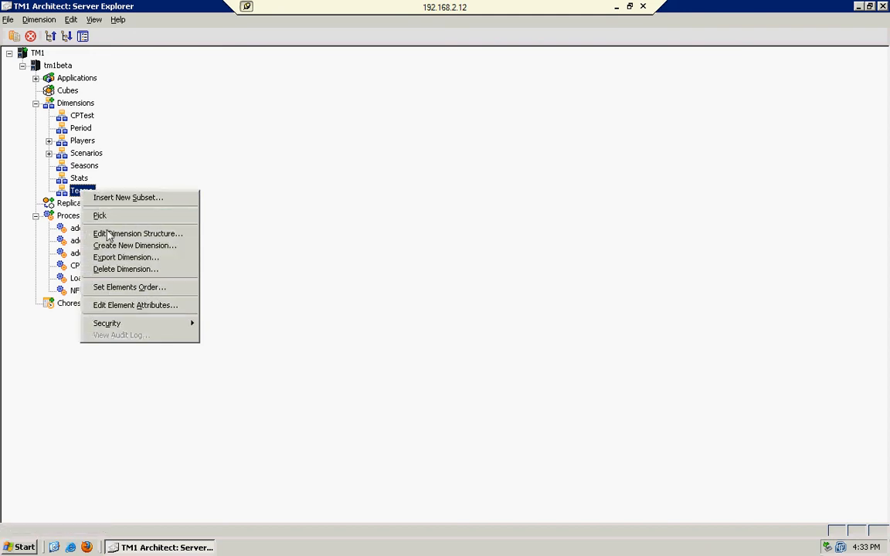
{"action": "left_click", "coordinate": [116, 233]}
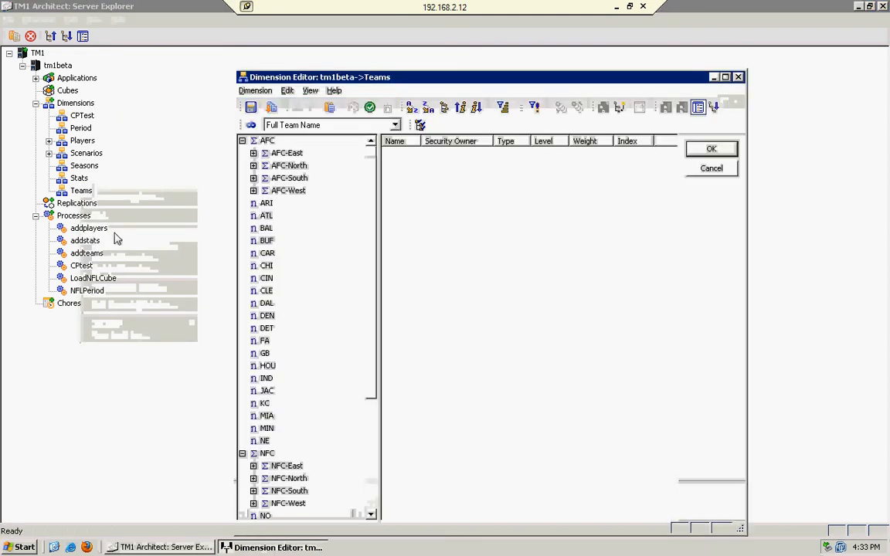
{"action": "left_click", "coordinate": [445, 108]}
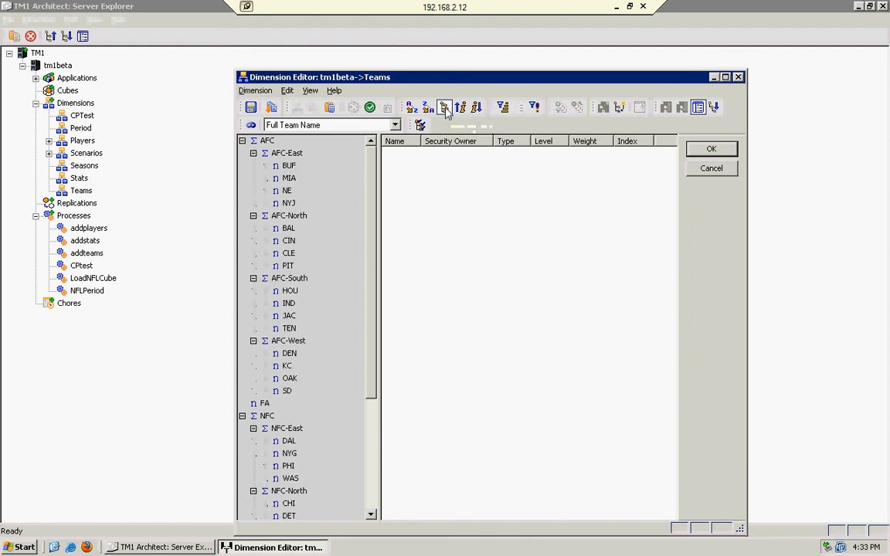
Examine the AFC, NFC and FA branches of the Teams dimension, including the NFC-East and NFC-North teams, and close the editor.
{"action": "left_click", "coordinate": [242, 142]}
{"action": "left_click", "coordinate": [242, 166]}
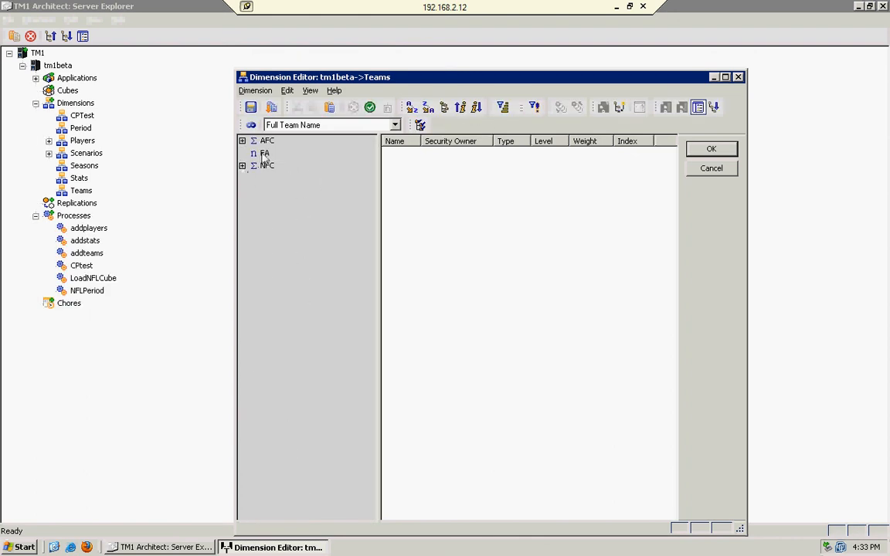
{"action": "left_click", "coordinate": [264, 154]}
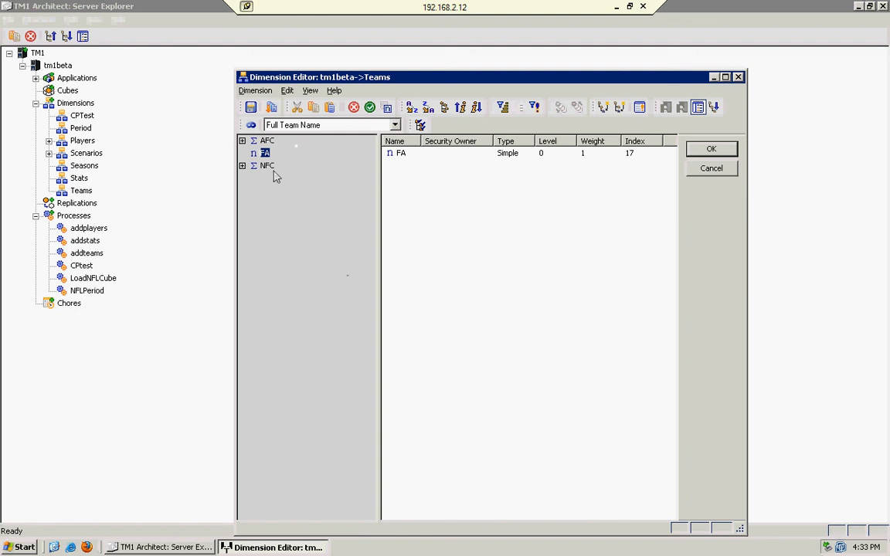
{"action": "left_click", "coordinate": [242, 141]}
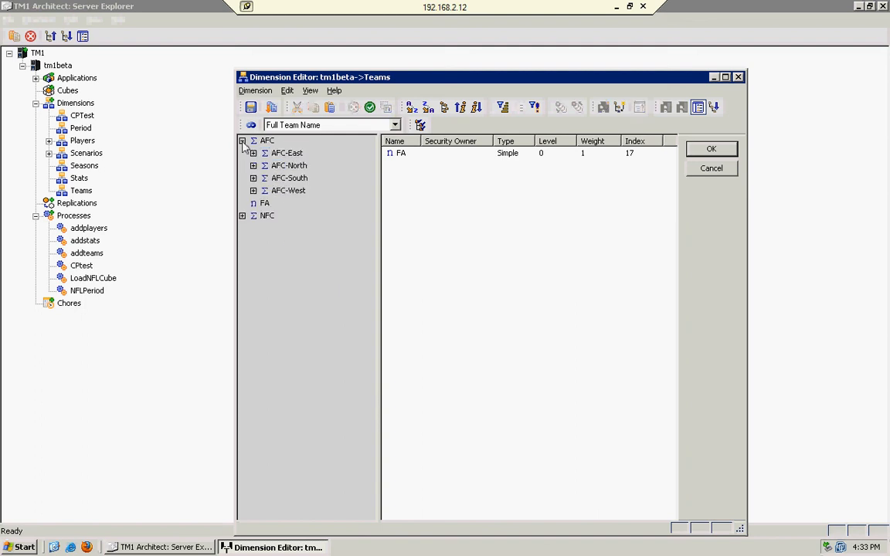
{"action": "left_click", "coordinate": [242, 216]}
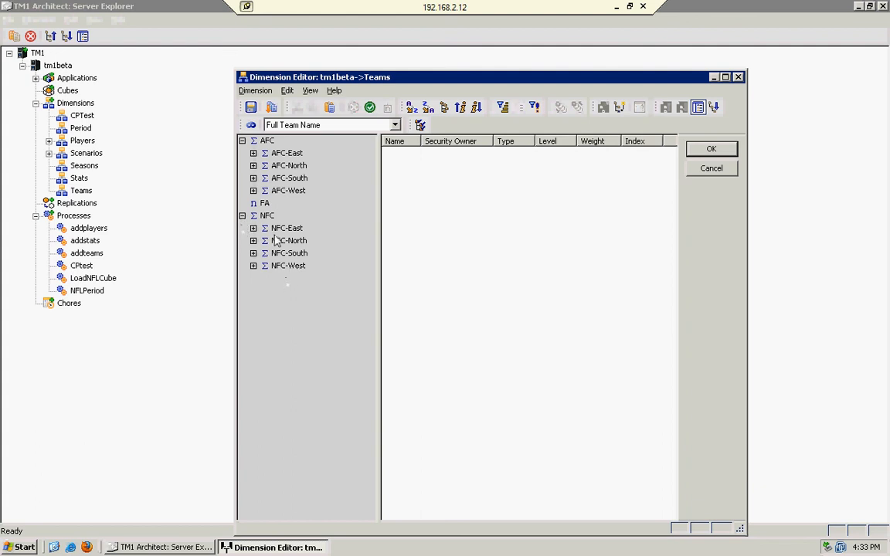
{"action": "left_click", "coordinate": [254, 229]}
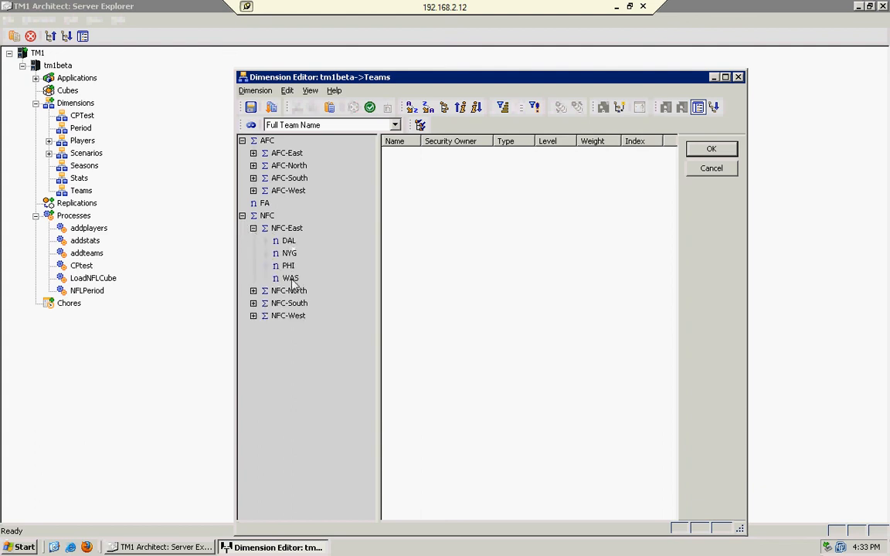
{"action": "left_click", "coordinate": [253, 292]}
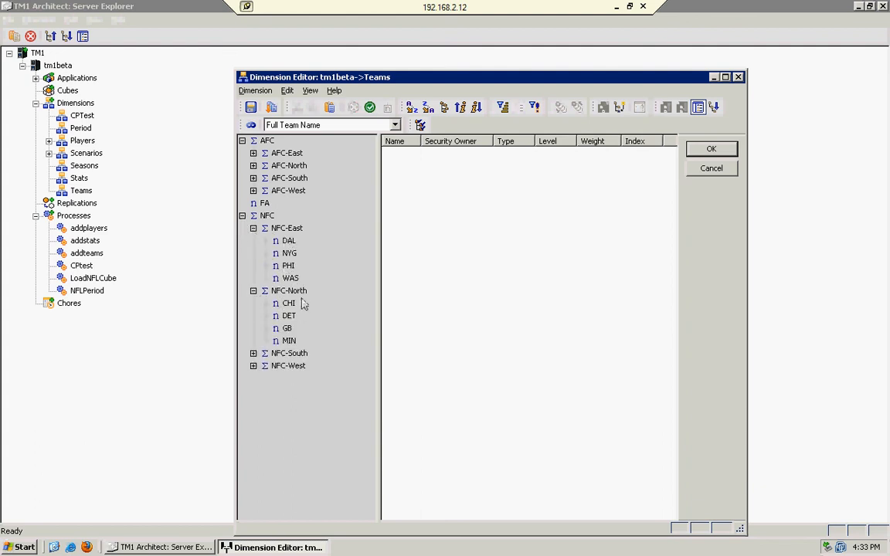
{"action": "left_click", "coordinate": [242, 216]}
{"action": "left_click", "coordinate": [242, 141]}
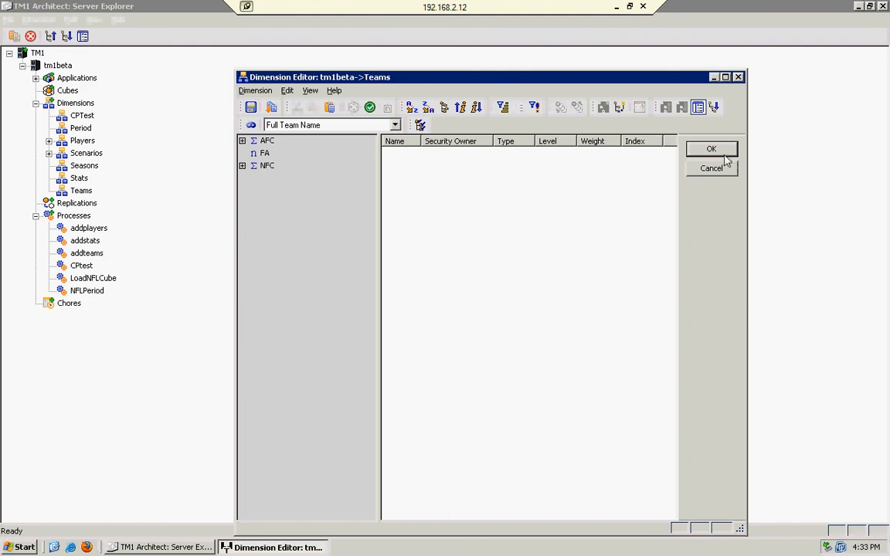
{"action": "left_click", "coordinate": [722, 154]}
{"action": "left_click", "coordinate": [617, 8]}
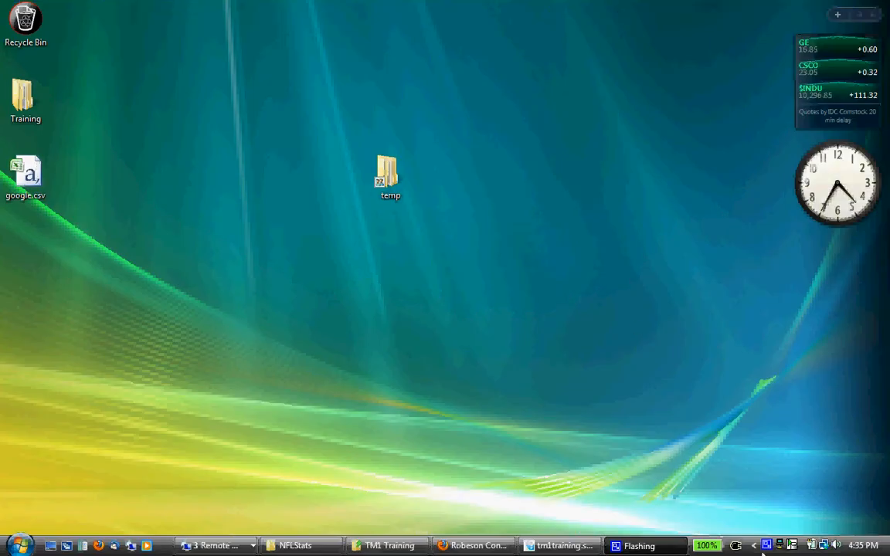